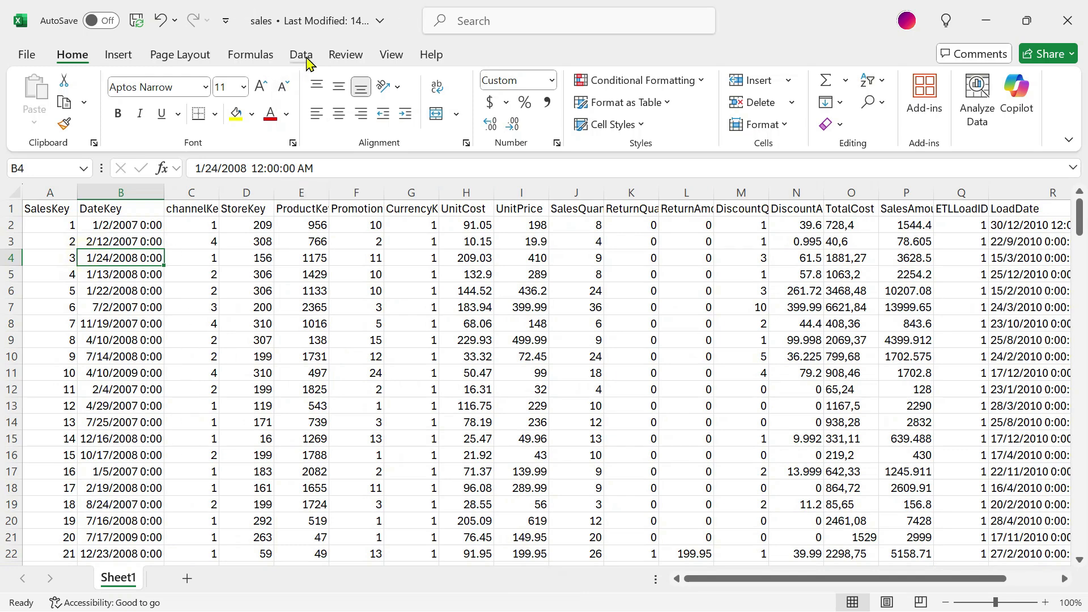
Step: Create a query from the sales data range $A$1:$S$200 as a table with headers
click(303, 56)
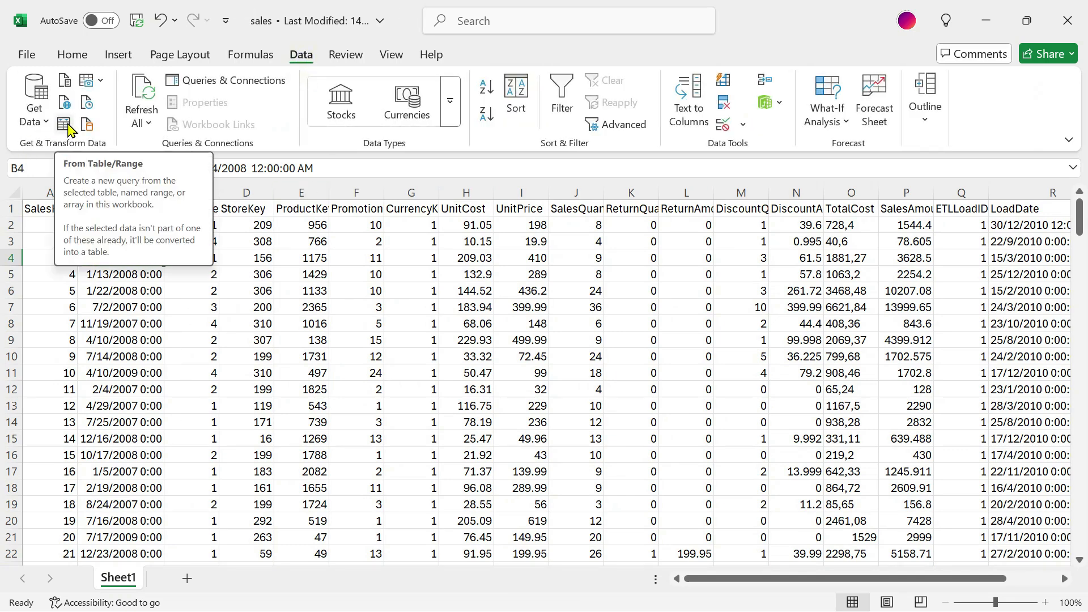
click(66, 123)
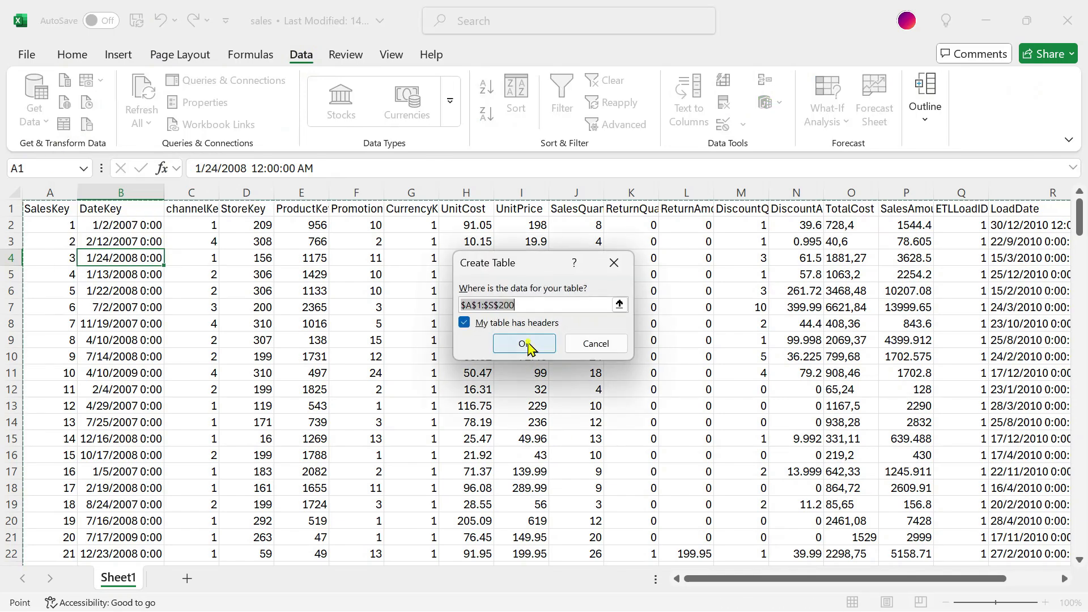
click(525, 343)
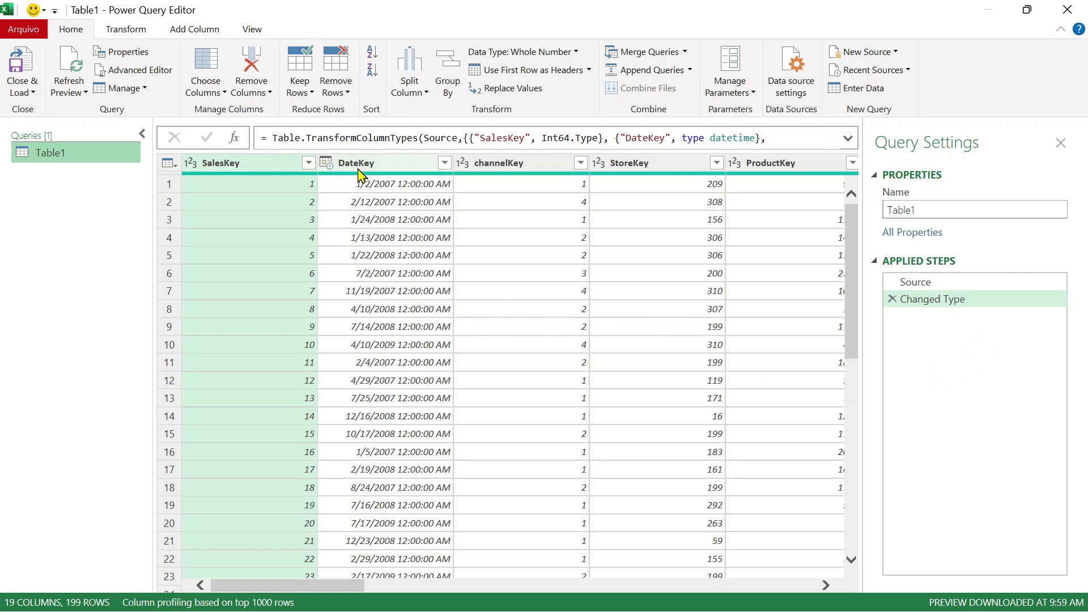
Step: Delete the automatic Changed Type step so that Table1's columns have no assigned data types
drag(340, 587, 274, 549)
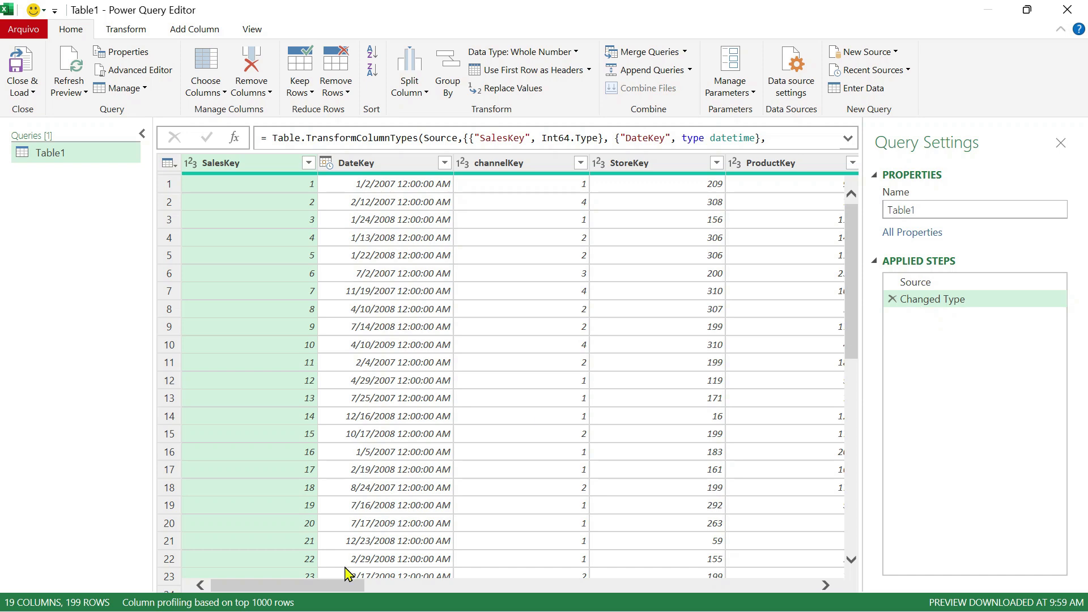
drag(342, 585, 284, 585)
click(892, 299)
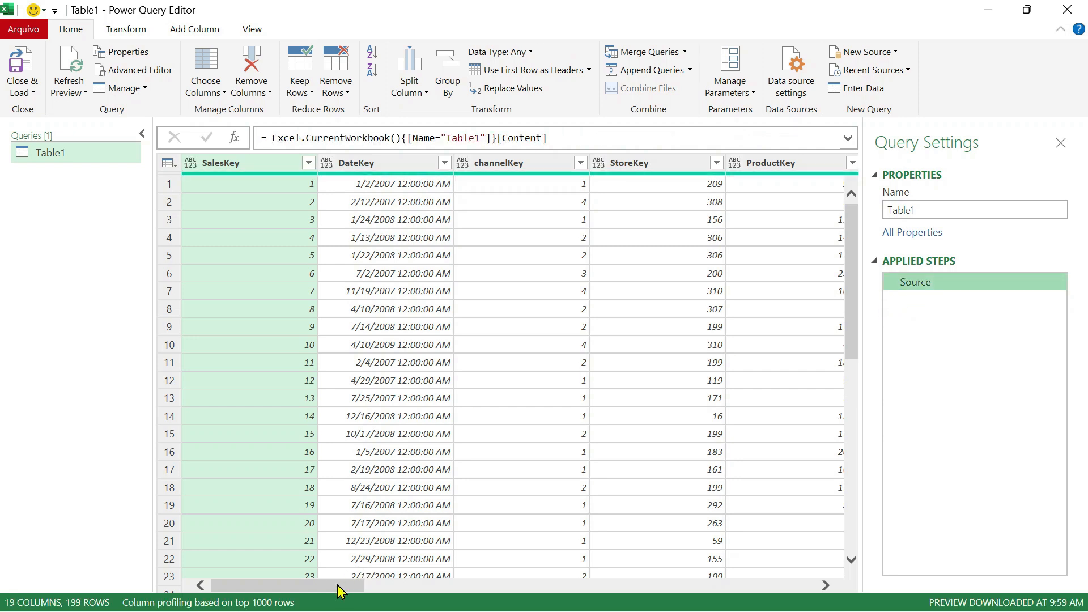
drag(338, 591, 274, 569)
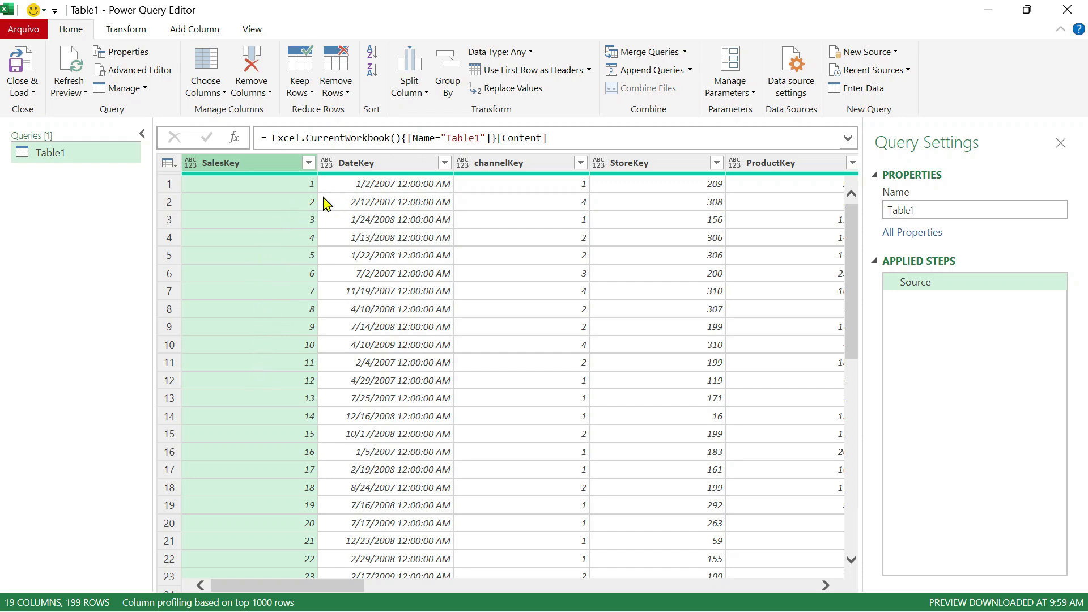
Step: Set the SalesKey column's data type to Text
scroll(278, 340, down, 3)
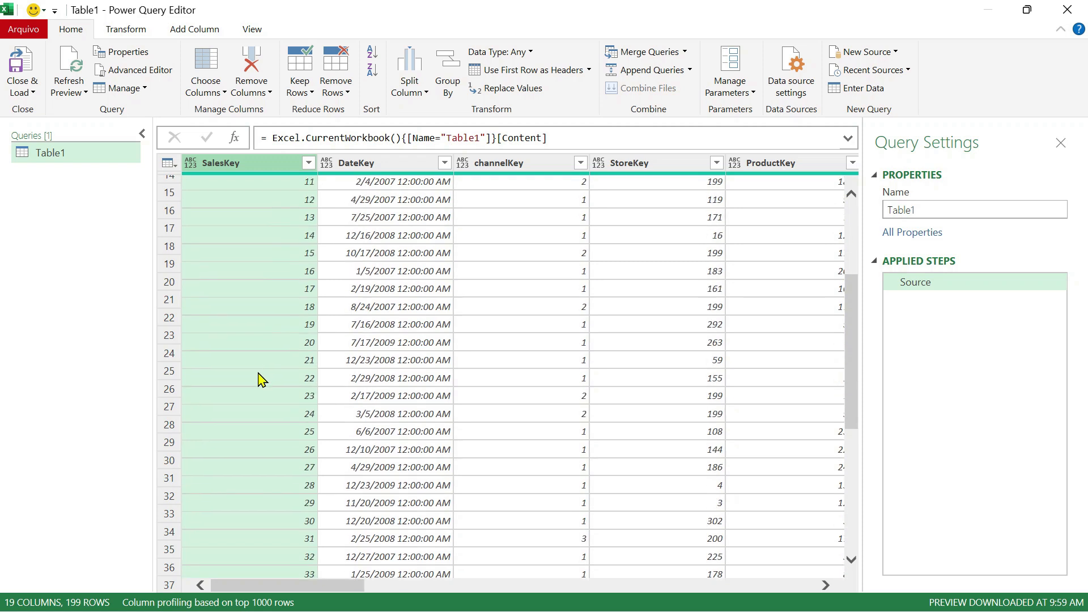
scroll(260, 379, up, 3)
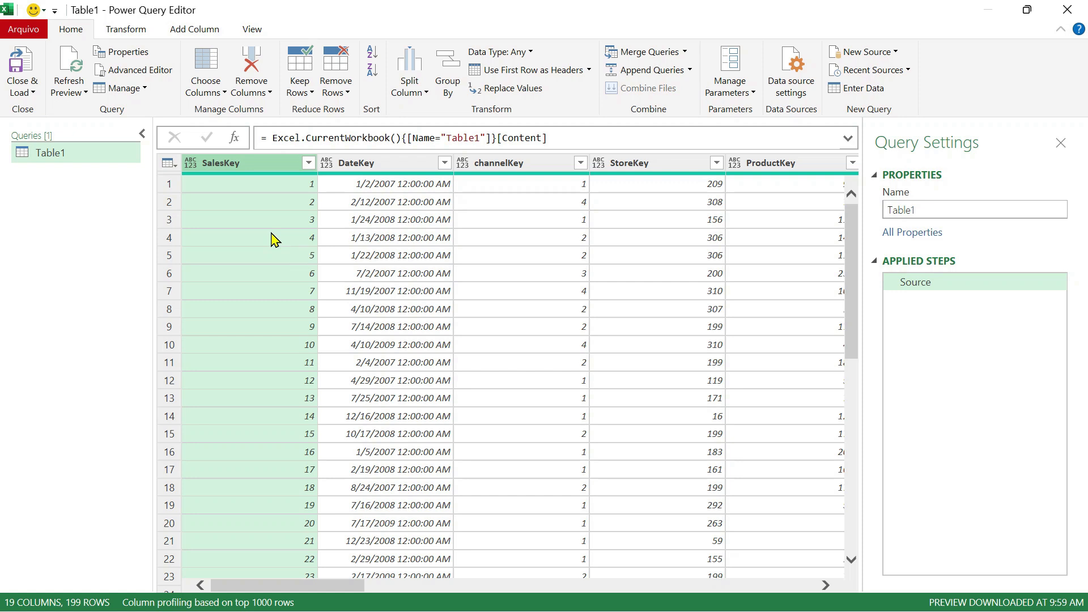
scroll(270, 418, down, 1)
scroll(269, 418, down, 4)
scroll(264, 413, up, 5)
click(190, 164)
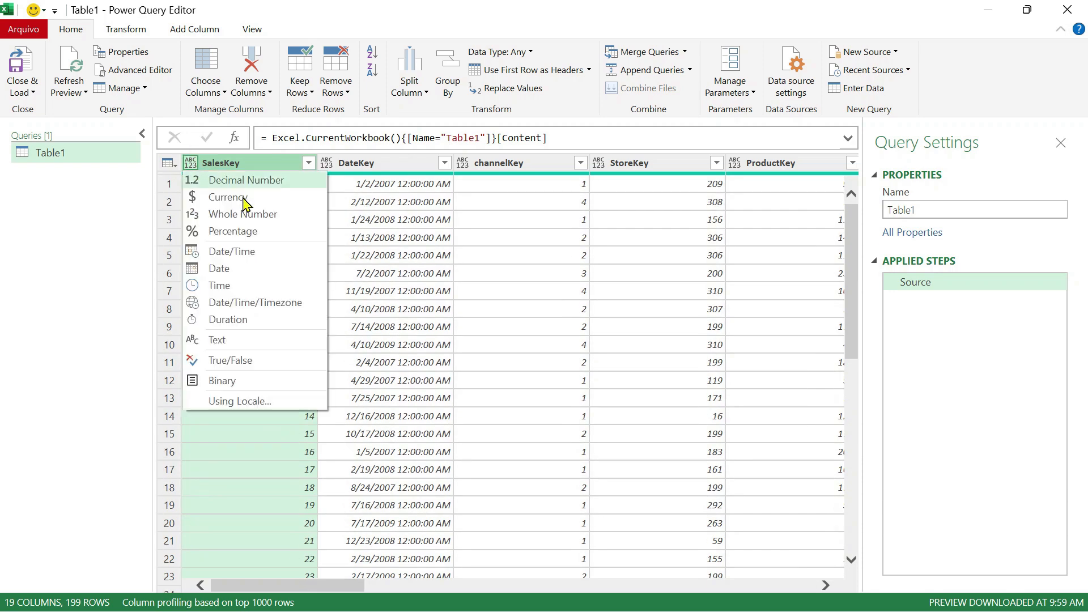
click(217, 346)
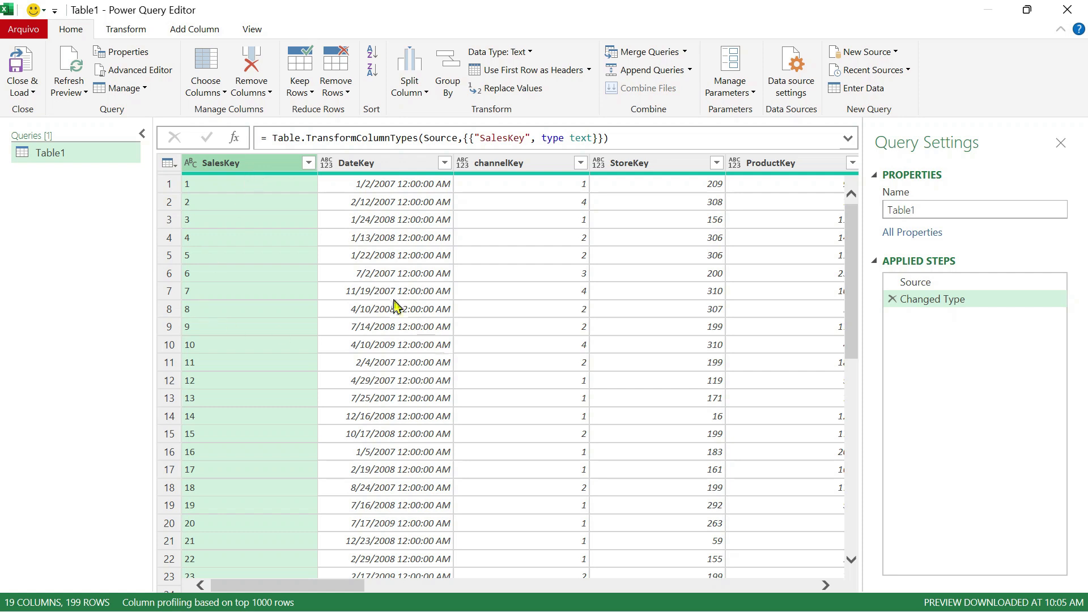
Step: Set the UnitCost column's data type to Currency
drag(349, 587, 512, 561)
click(542, 164)
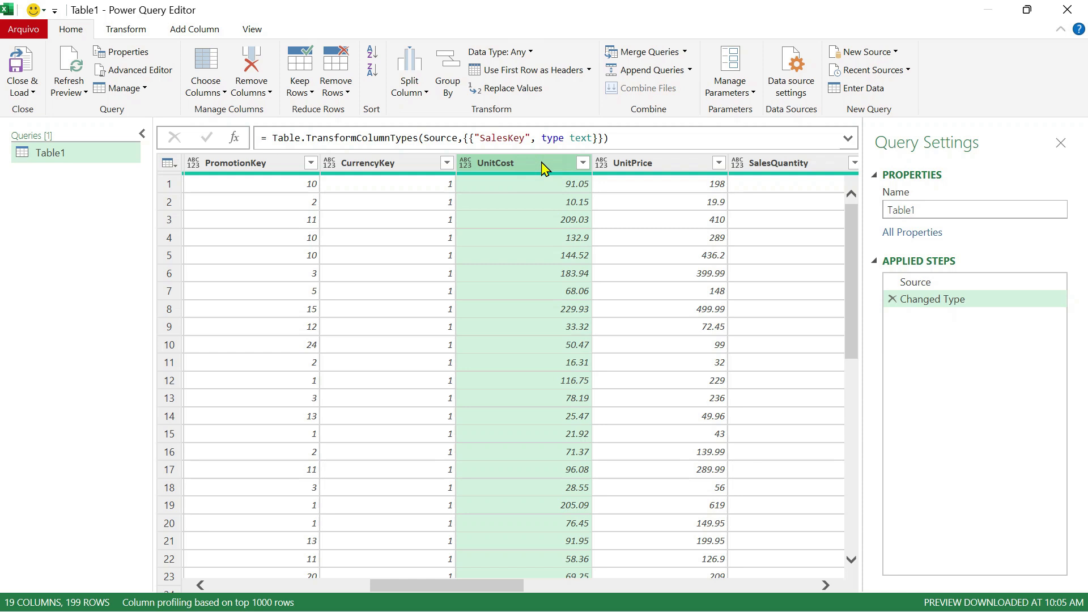
click(465, 163)
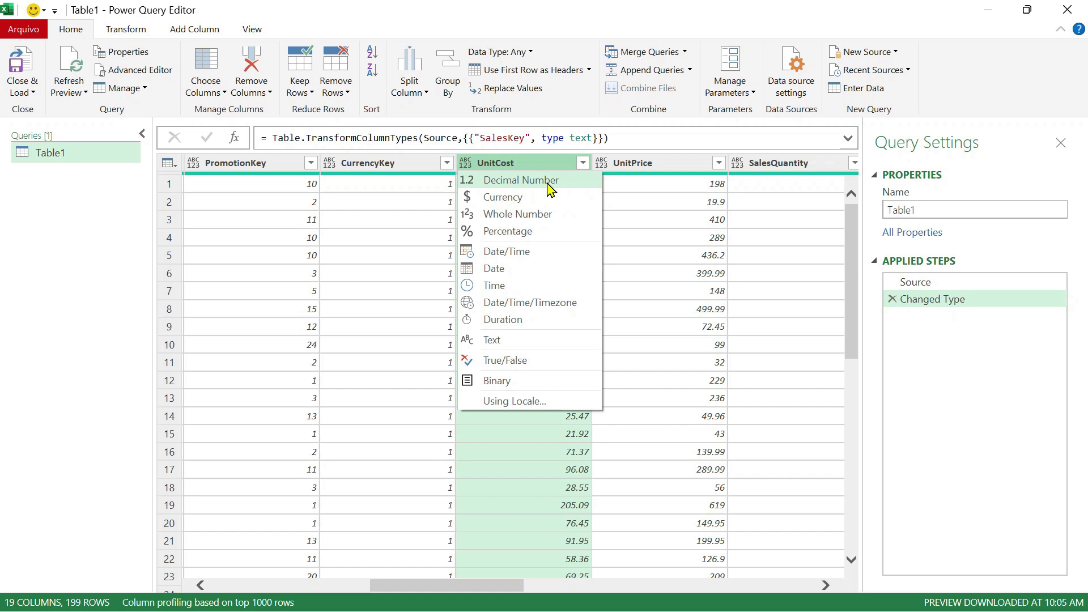
click(502, 200)
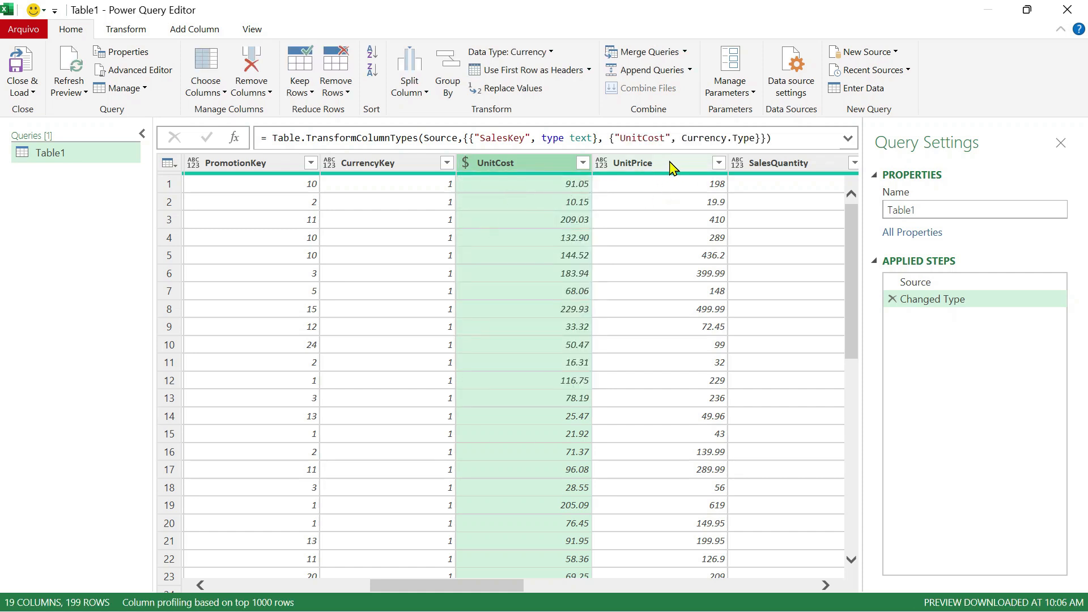
Step: Set the DiscountAmount column's data type to Decimal Number
click(627, 165)
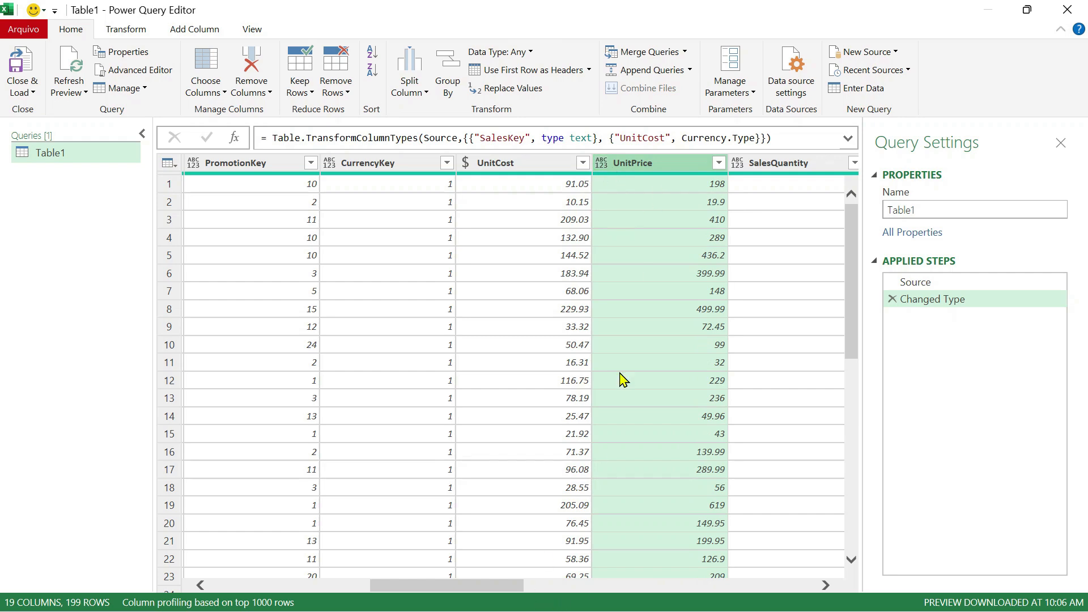
drag(496, 587, 667, 554)
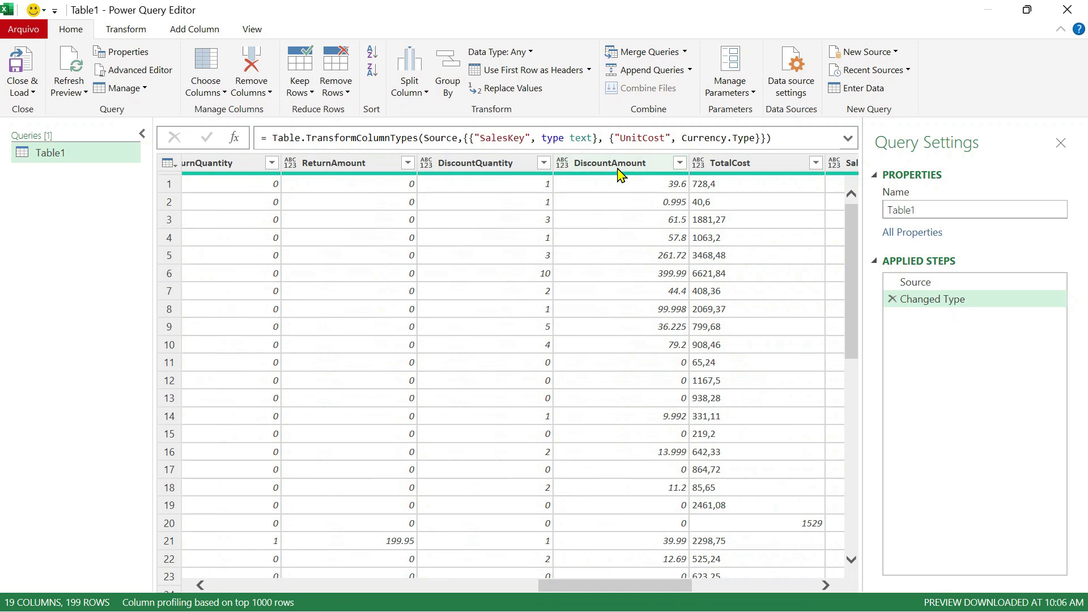
click(563, 163)
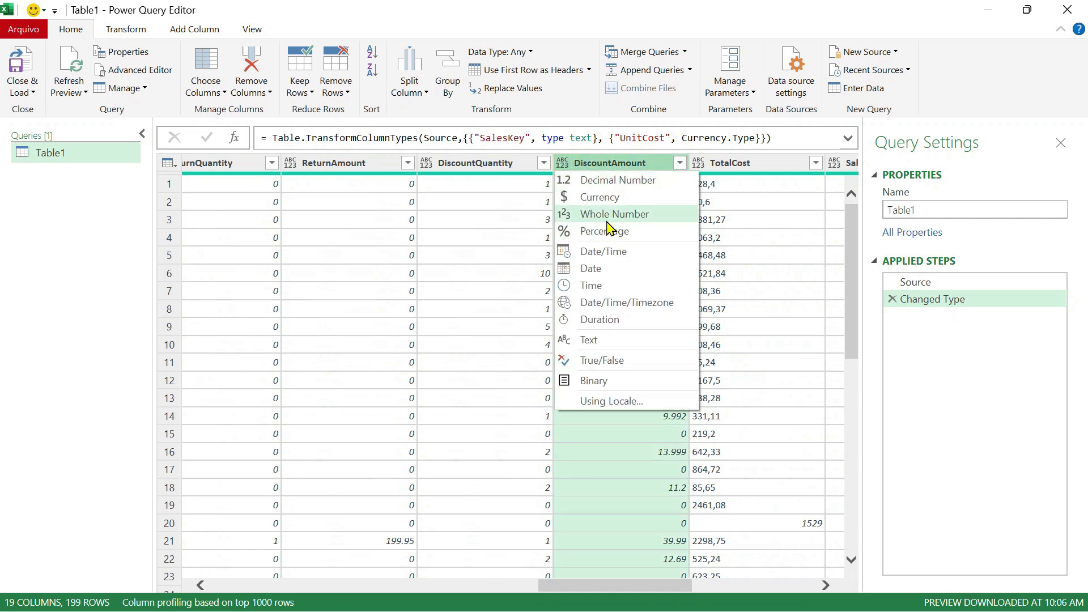
click(611, 180)
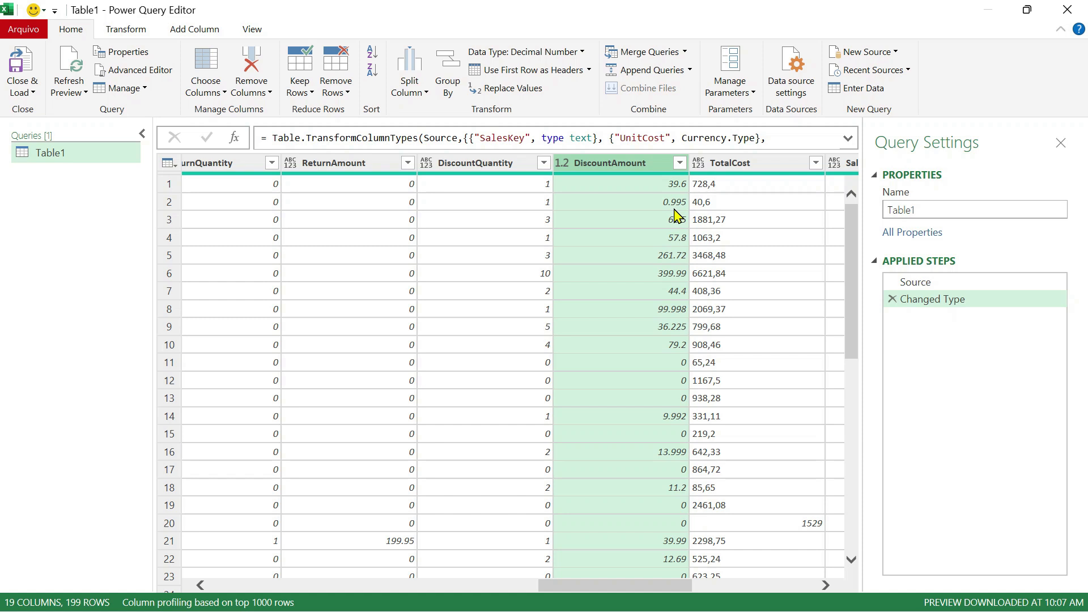
Step: Set the UnitPrice column's data type to Whole Number
drag(636, 580, 475, 590)
click(354, 164)
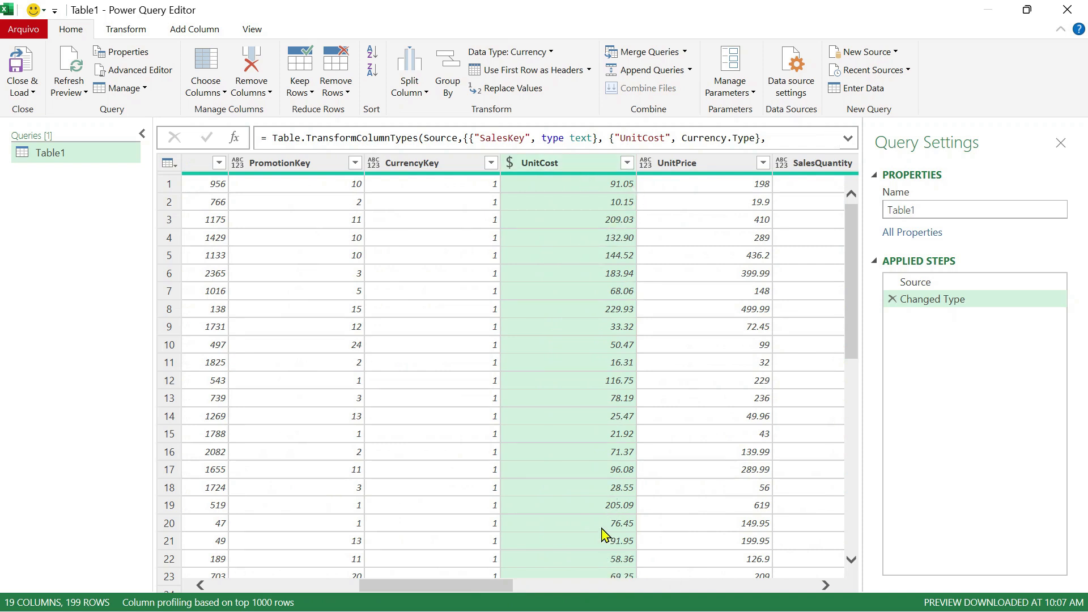
drag(486, 591, 553, 564)
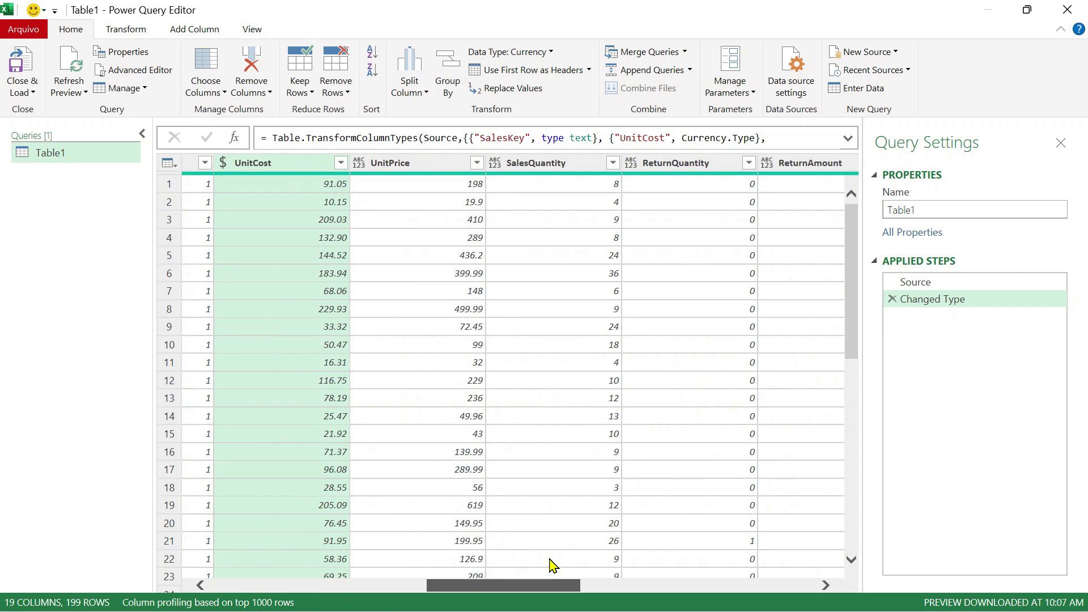
click(434, 164)
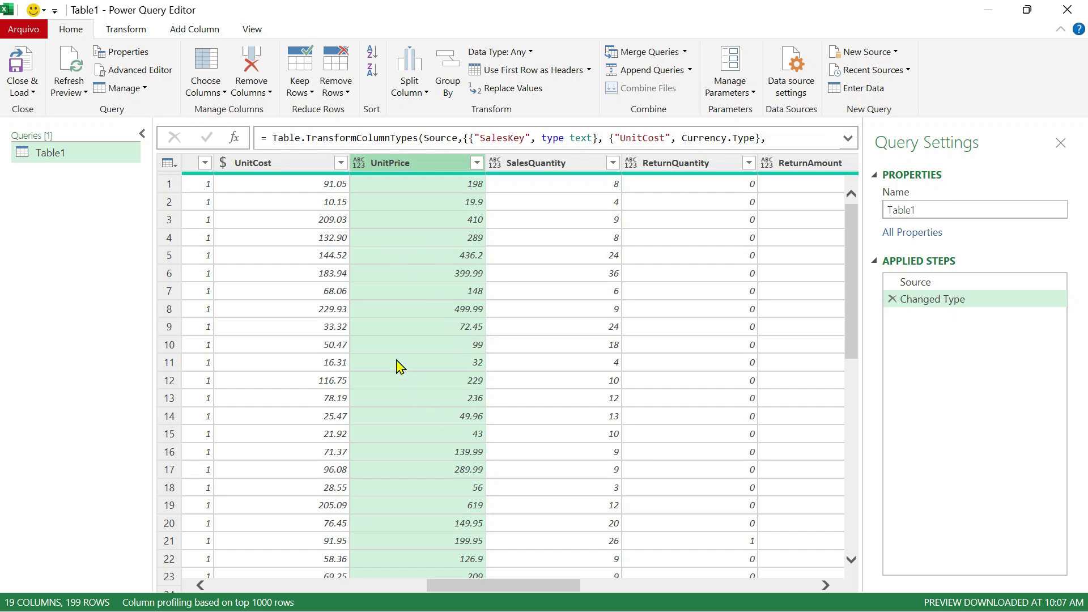
click(359, 164)
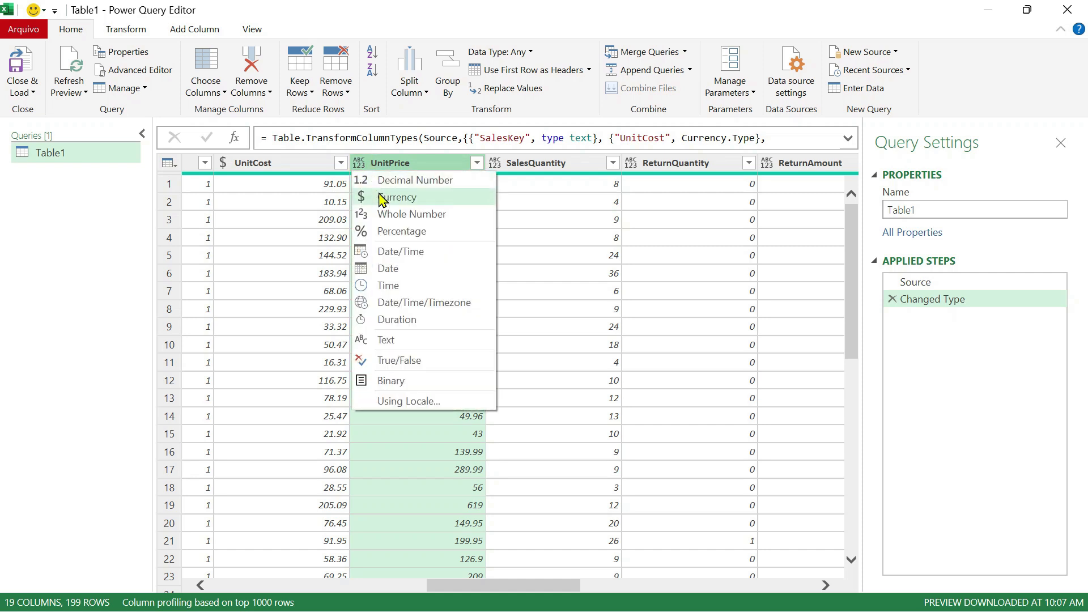
key(Escape)
click(360, 164)
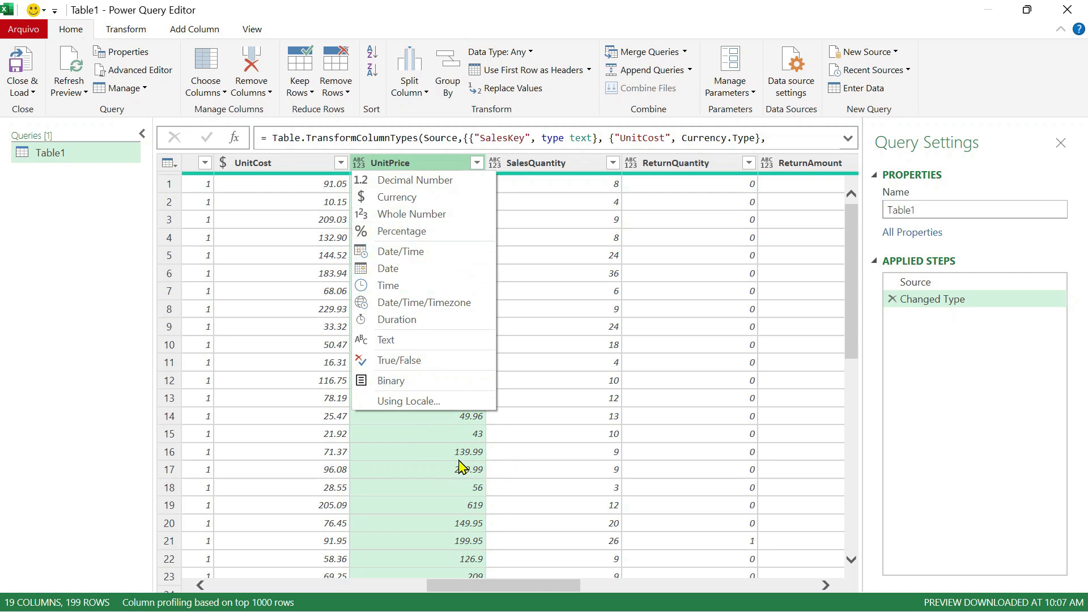
click(399, 215)
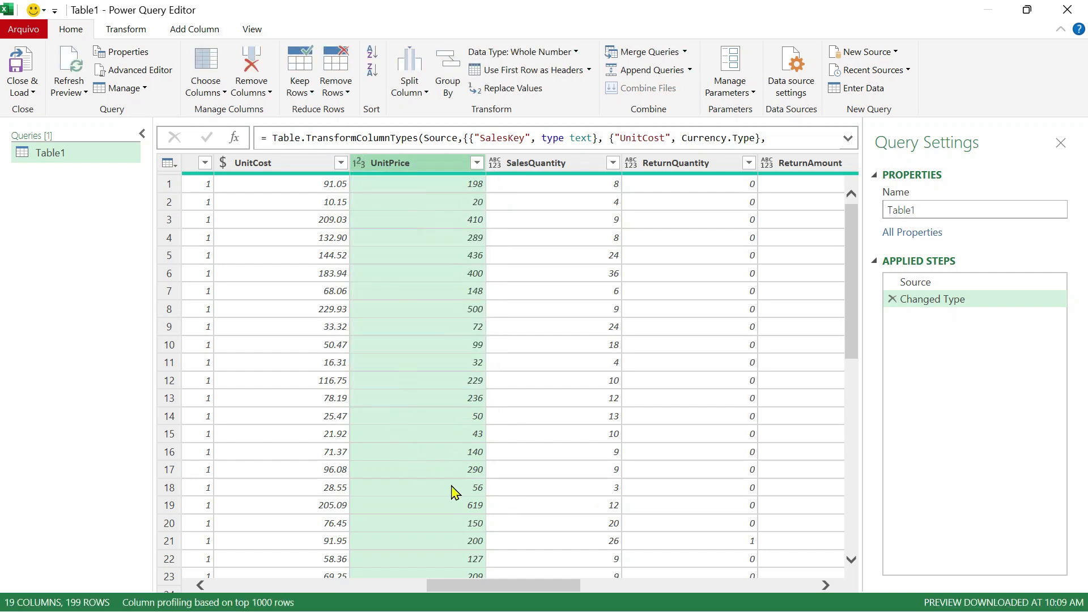
click(359, 164)
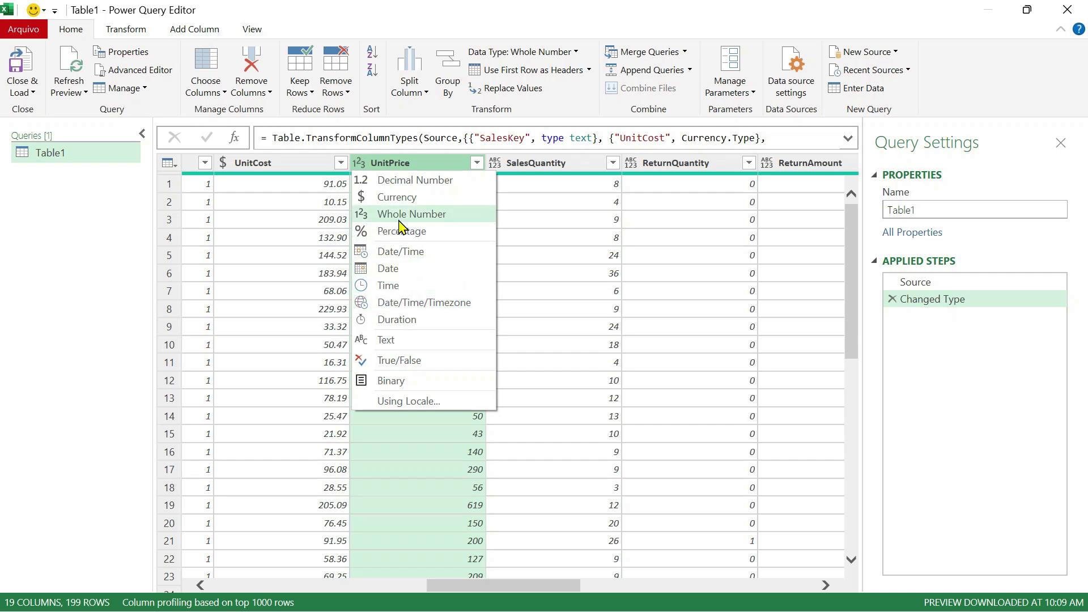
click(521, 150)
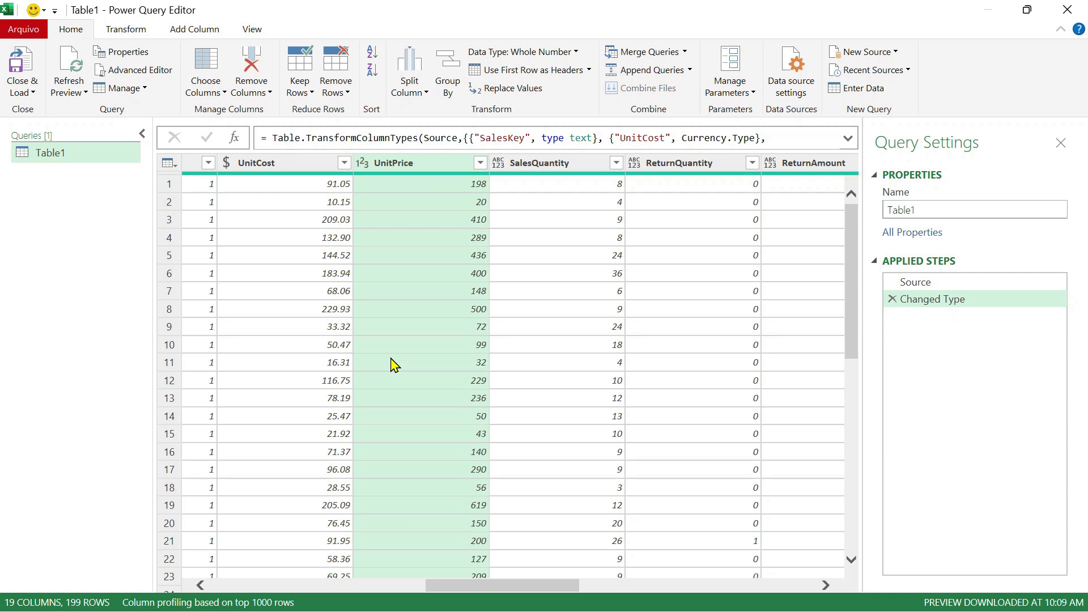
Step: Set the DateKey column's data type to Date
click(504, 589)
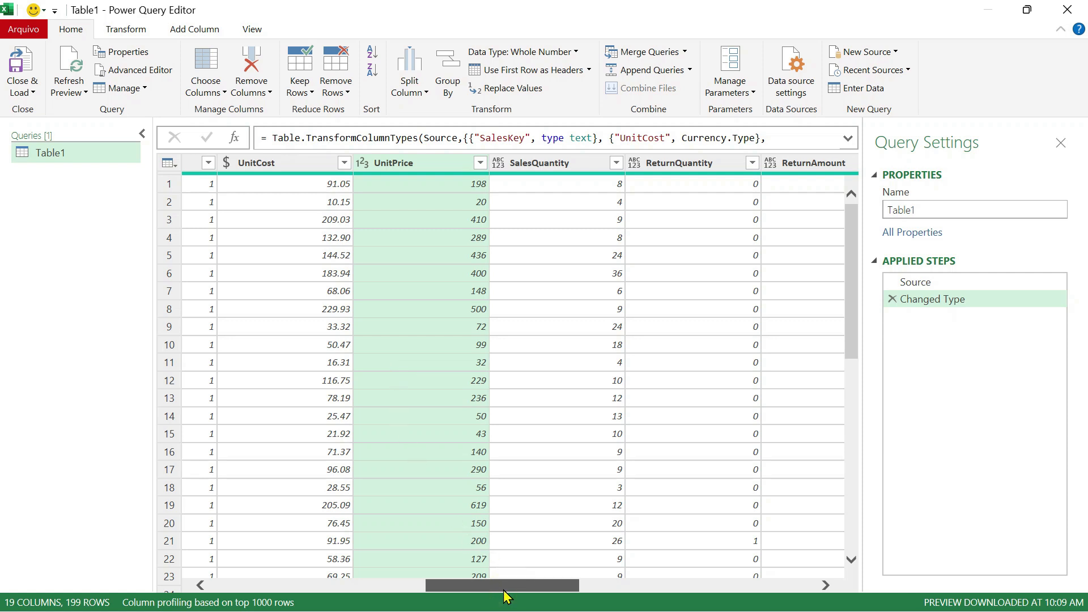
drag(505, 591, 245, 567)
click(390, 165)
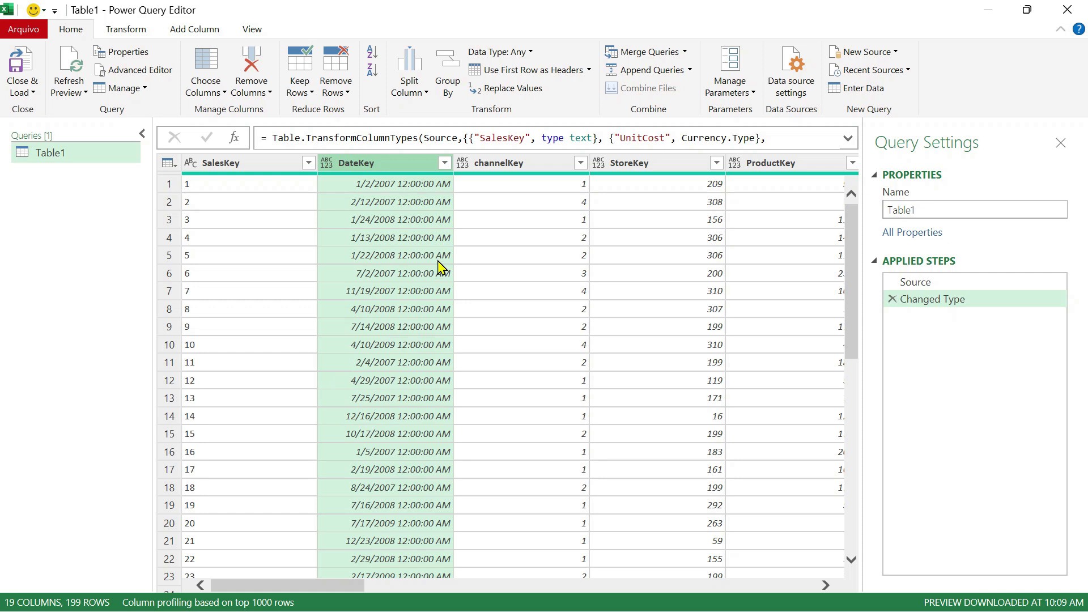
click(329, 168)
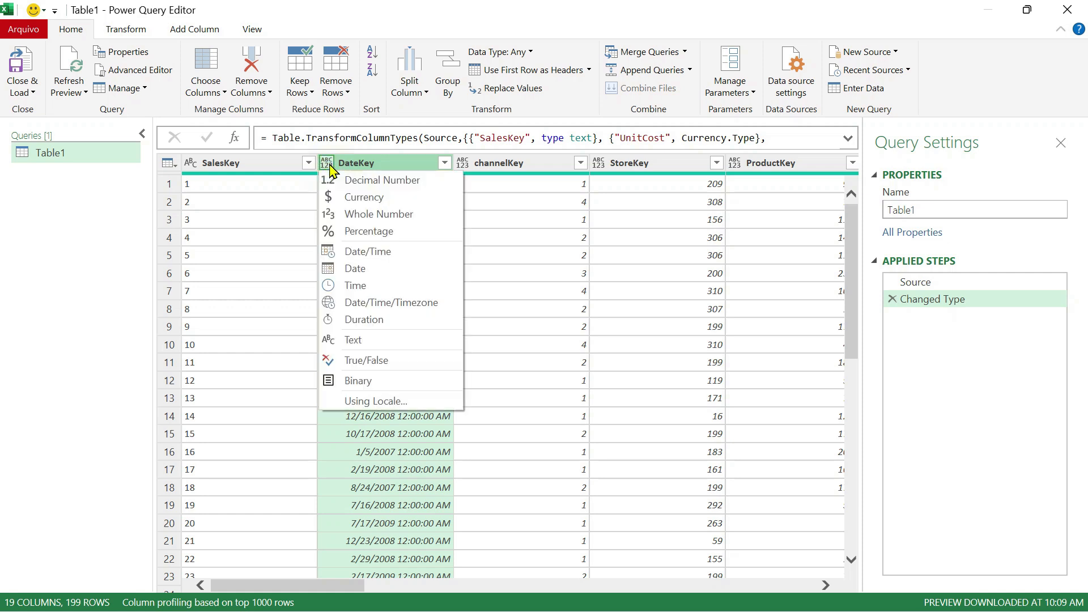
click(488, 20)
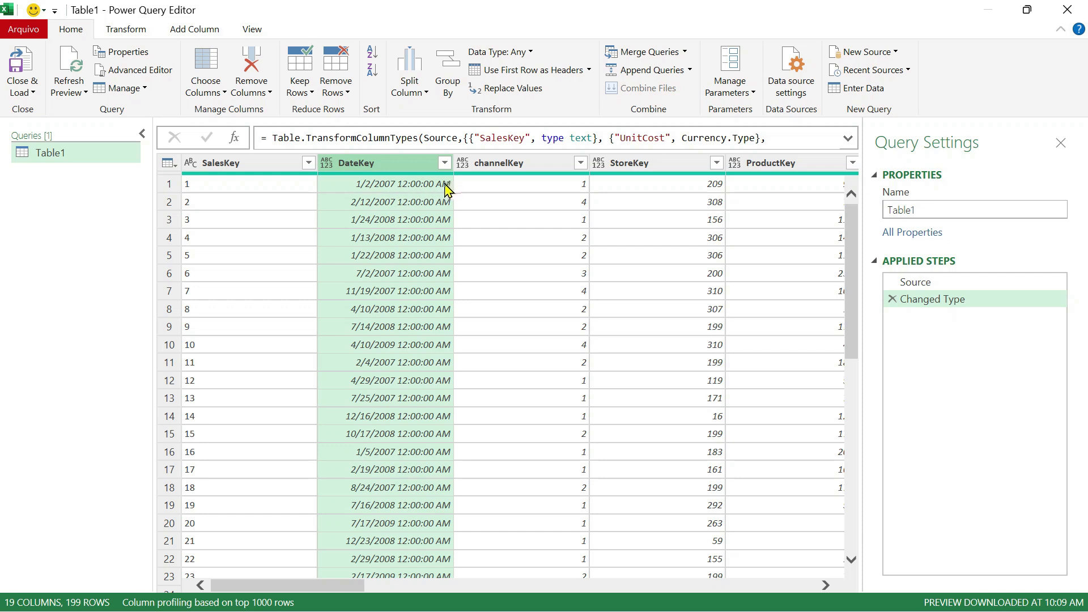
click(327, 164)
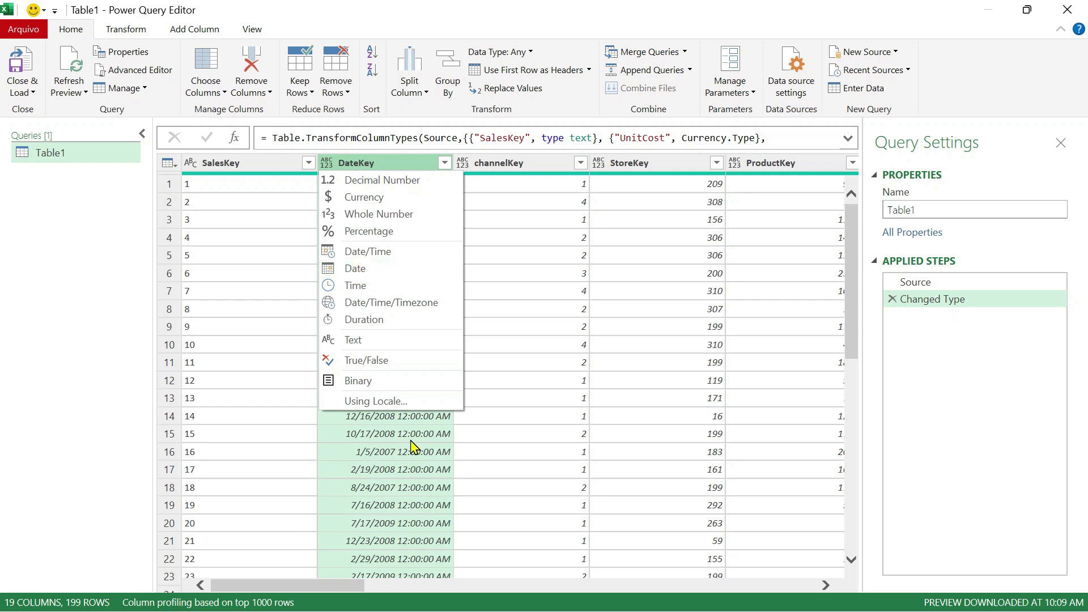
click(363, 272)
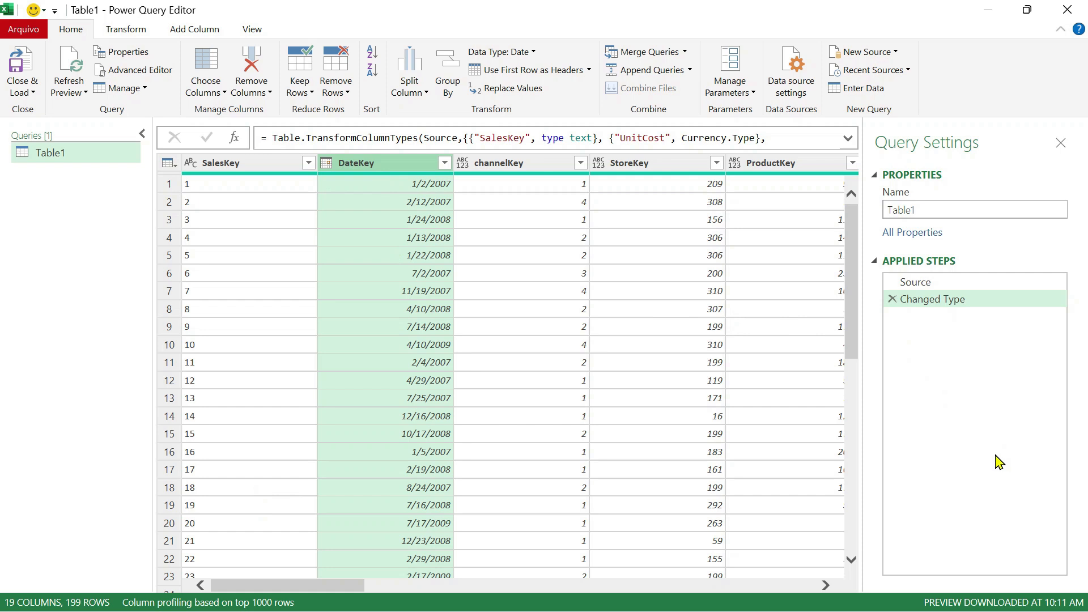
Step: Delete the Changed Type step, try the Time data type on the untyped DateKey column and remove that change again
click(893, 299)
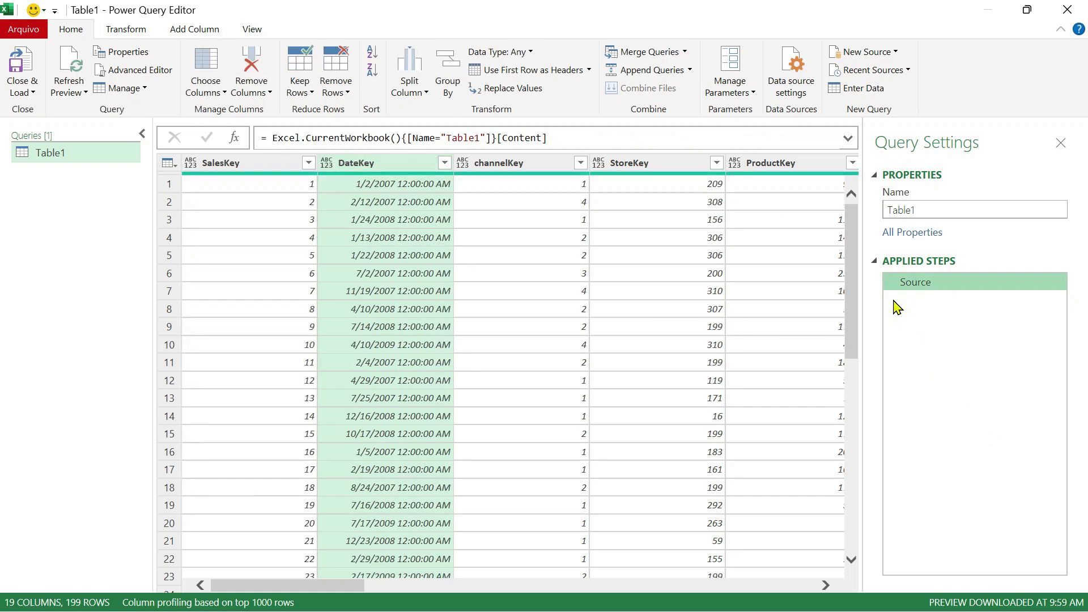
click(326, 163)
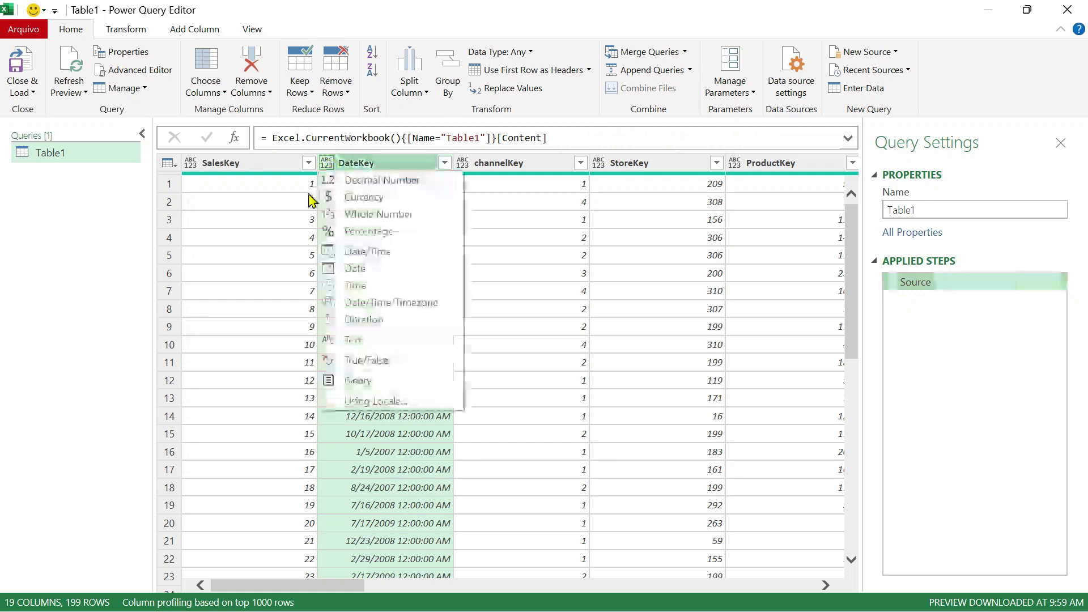
click(356, 286)
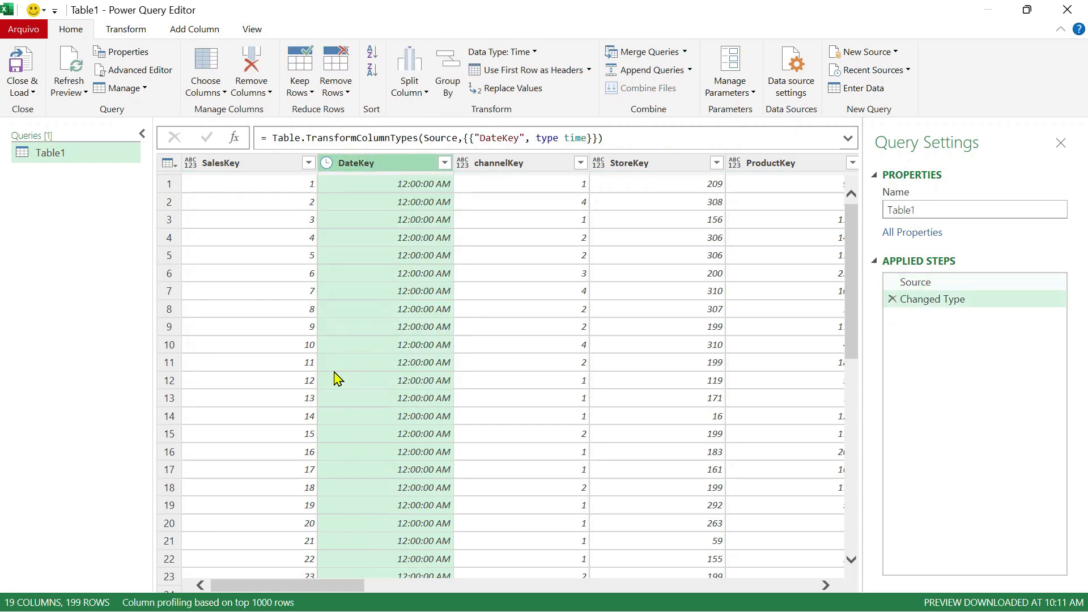
click(892, 299)
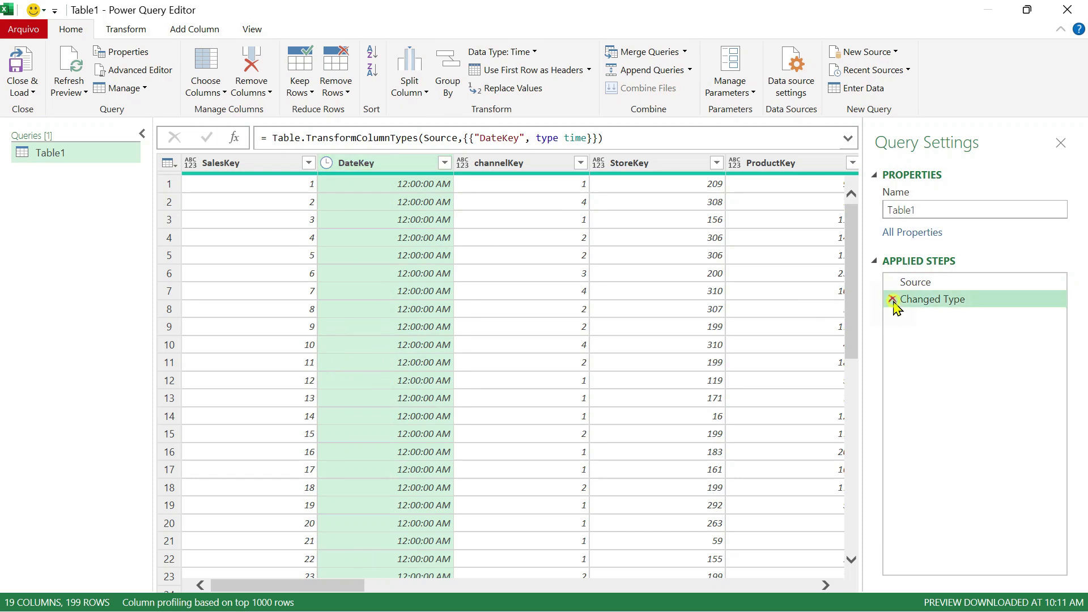
Step: Set the untyped DateKey column's data type to Date/Time
click(328, 167)
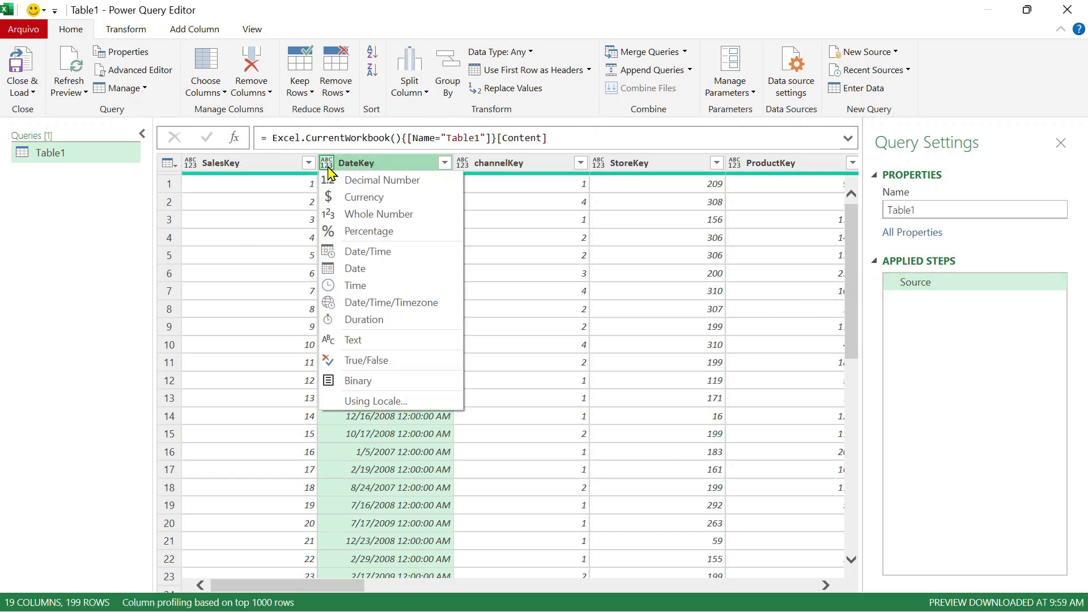
click(374, 255)
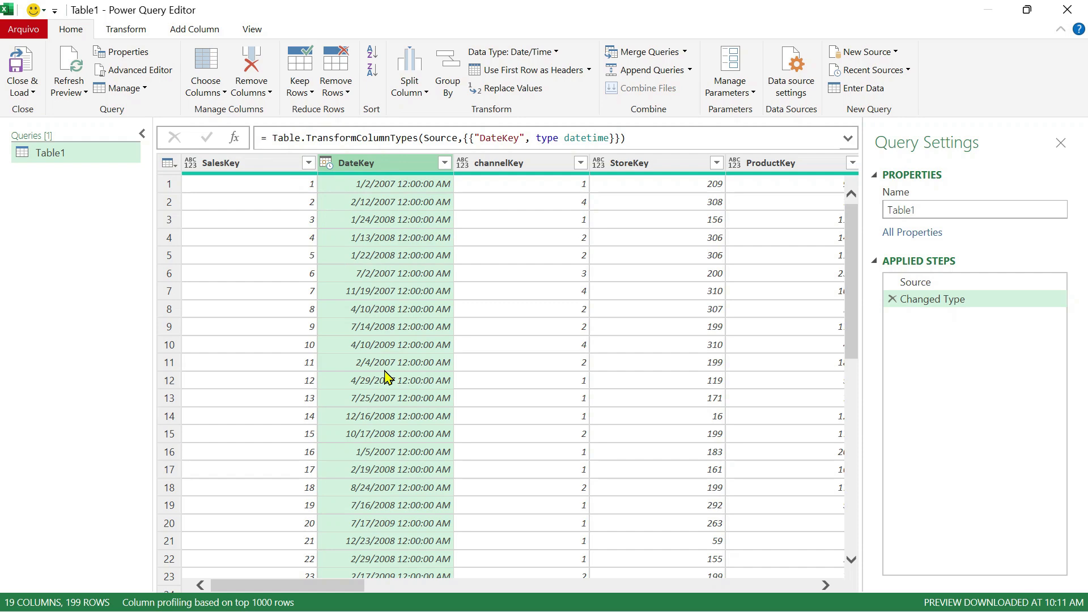
Step: Set the DiscountAmount column's data type to Percentage and look through the converted rows
drag(342, 590, 685, 554)
click(575, 163)
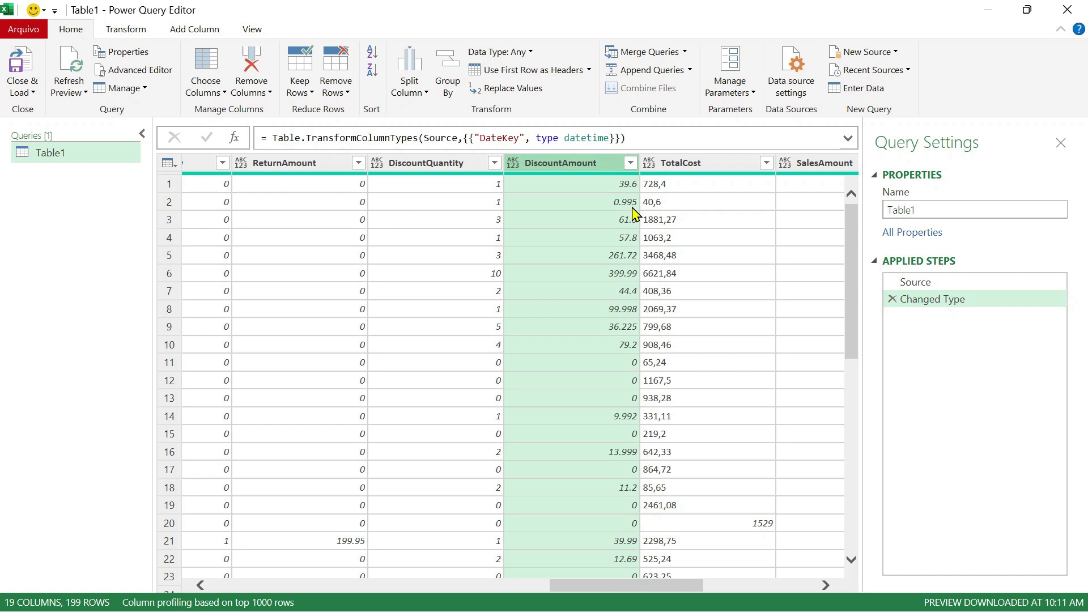
click(514, 164)
click(558, 233)
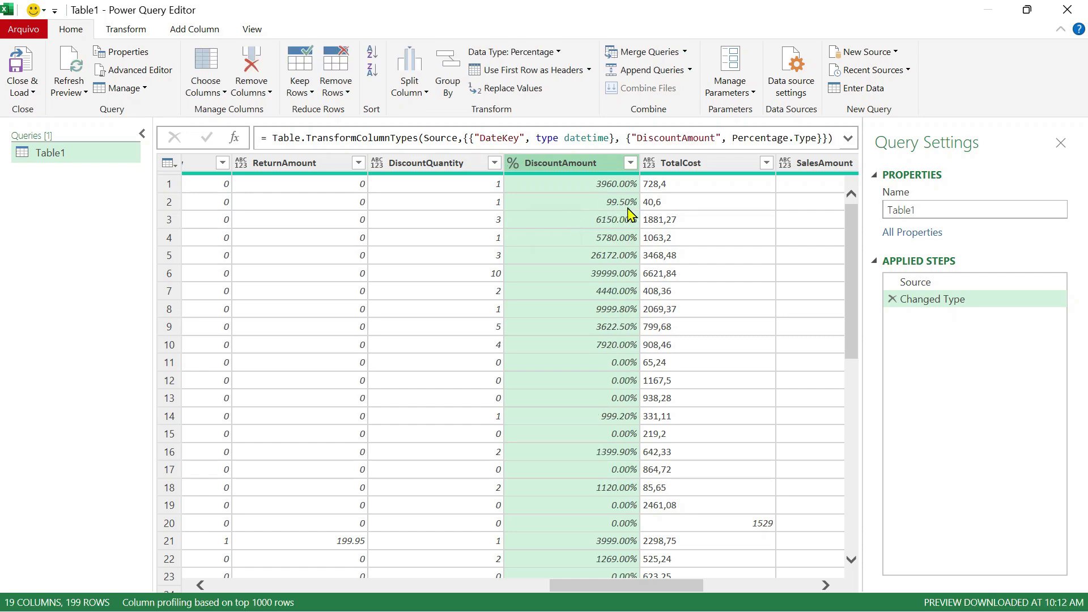
scroll(590, 414, down, 6)
scroll(586, 397, up, 6)
Step: Set the DiscountQuantity column's data type to Duration
mouse_move(650, 584)
mouse_down()
mouse_move(615, 584)
mouse_move(630, 583)
mouse_up()
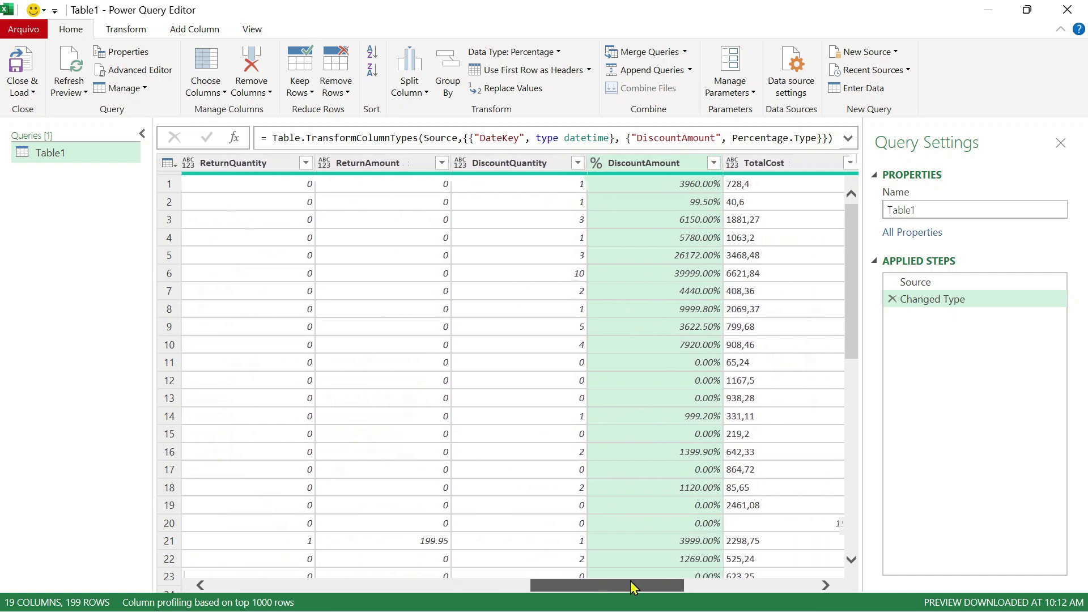
click(505, 165)
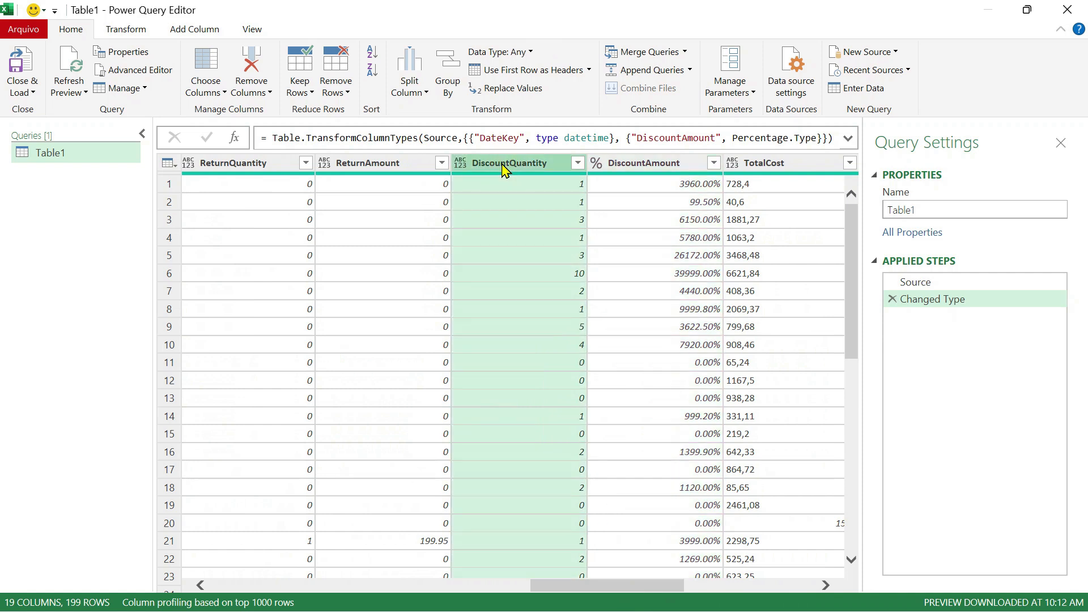
click(461, 164)
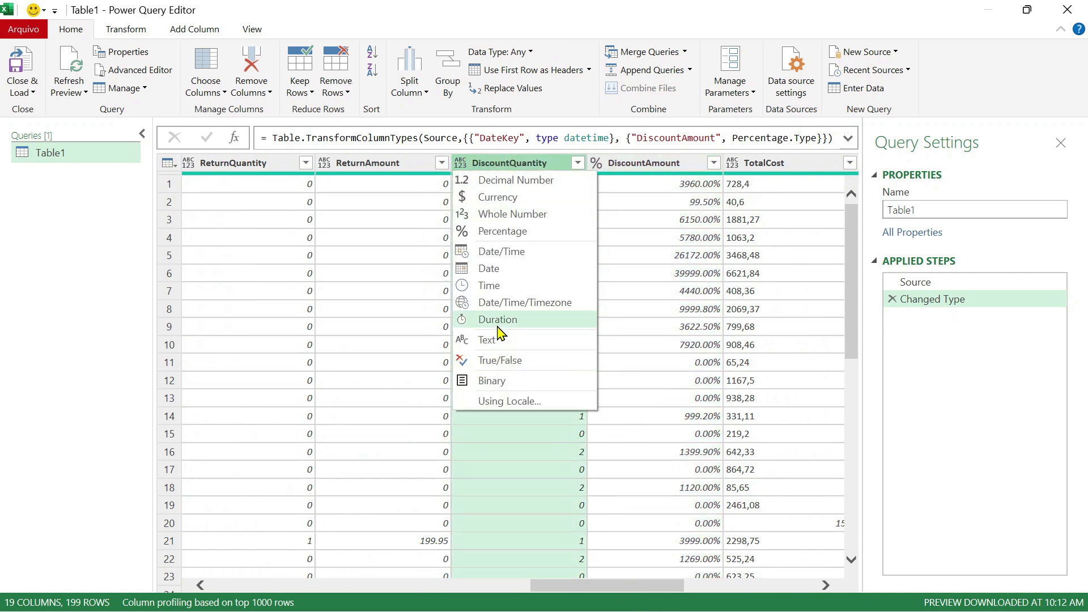
click(552, 21)
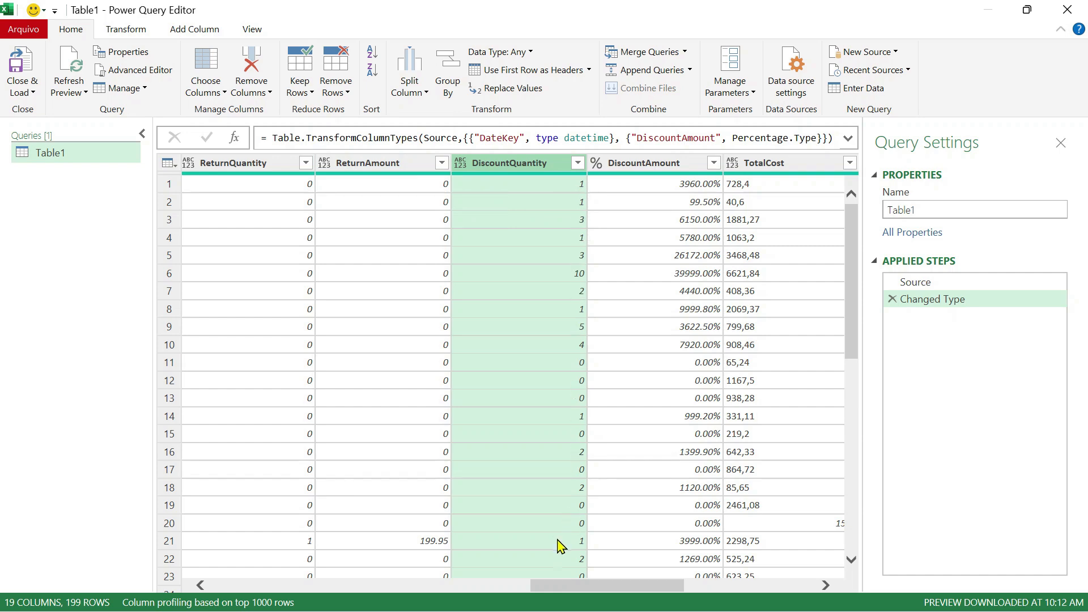
scroll(518, 414, down, 3)
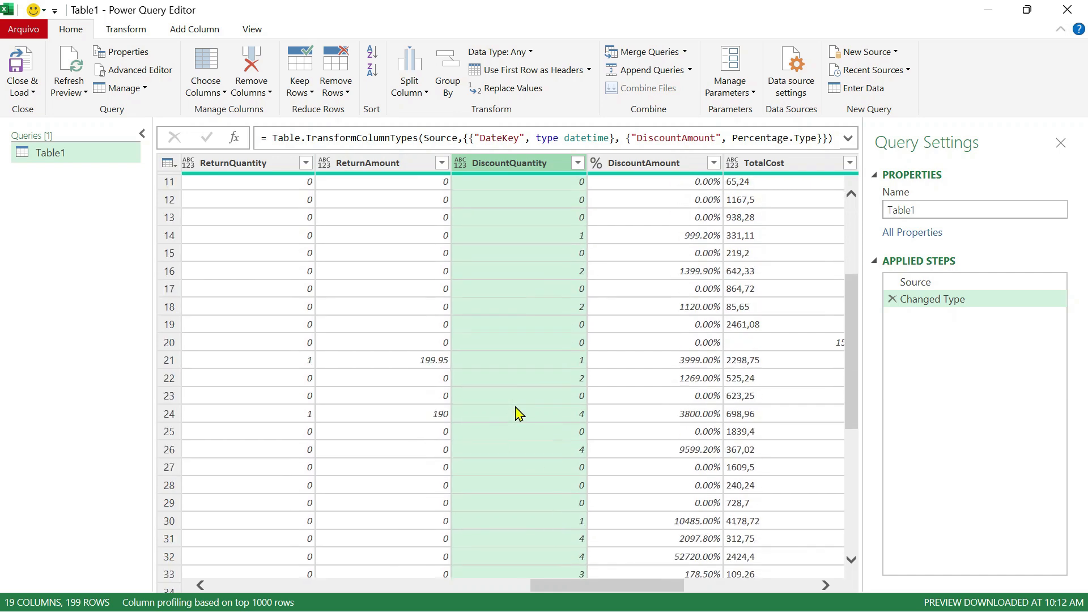
scroll(519, 414, up, 3)
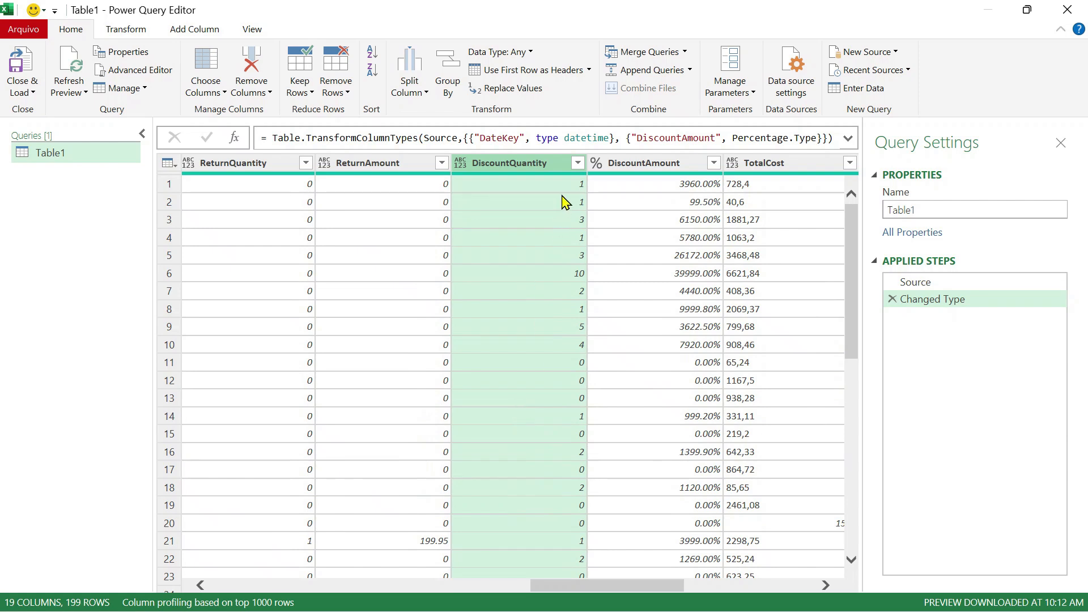
click(460, 164)
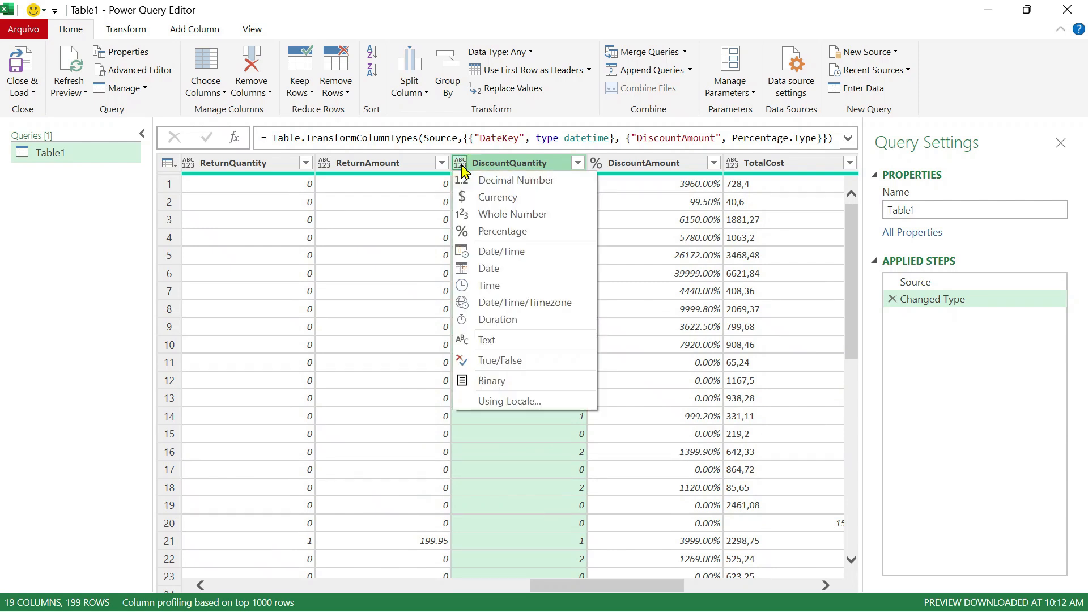
click(504, 327)
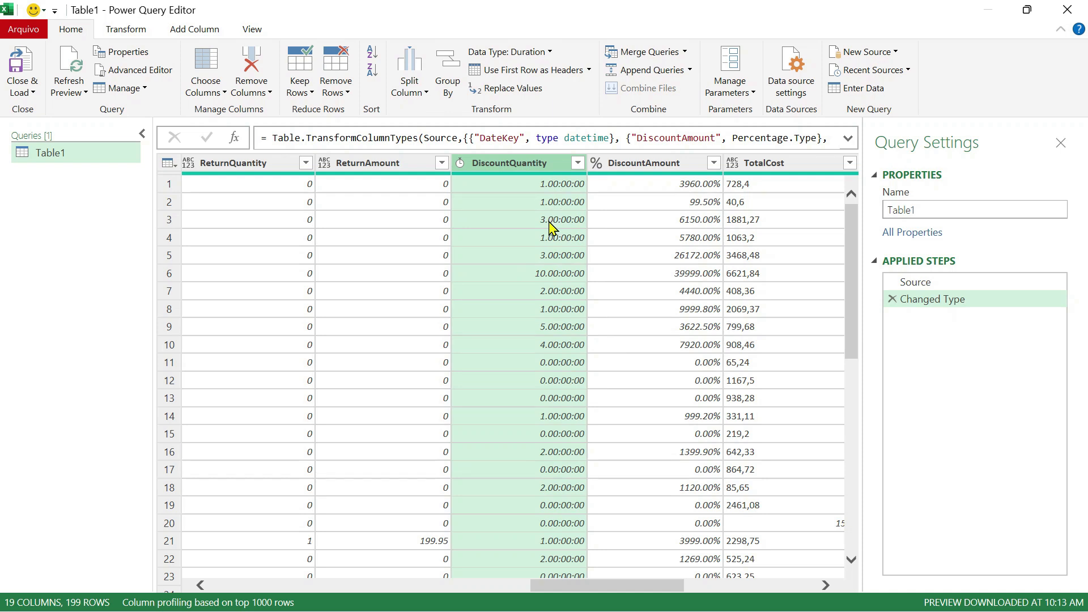
Step: Compare the DiscountQuantity values in the Source step with those in the Changed Type step
click(934, 286)
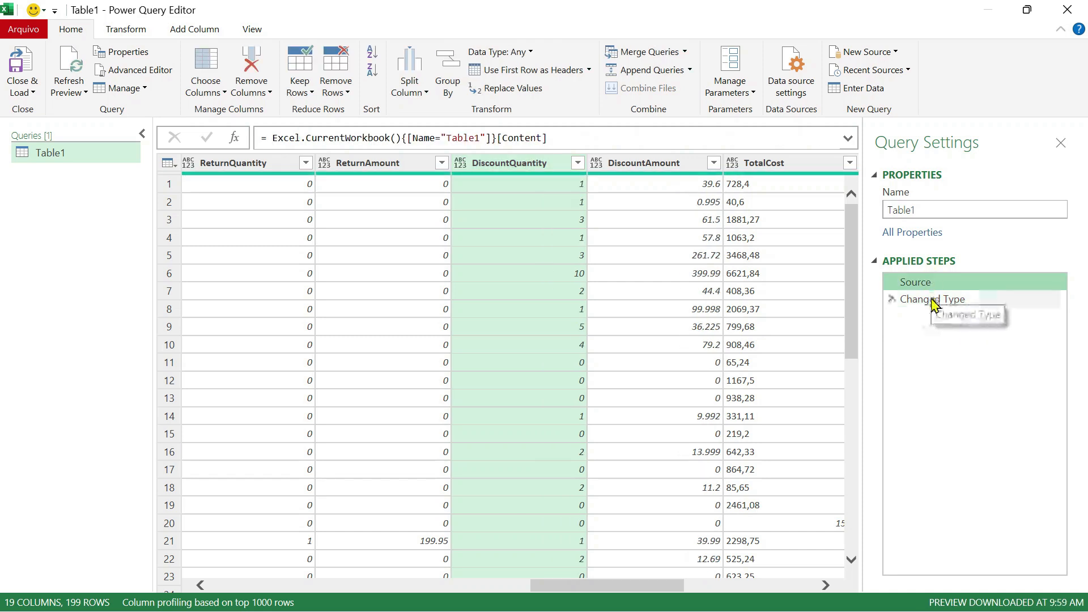
click(933, 300)
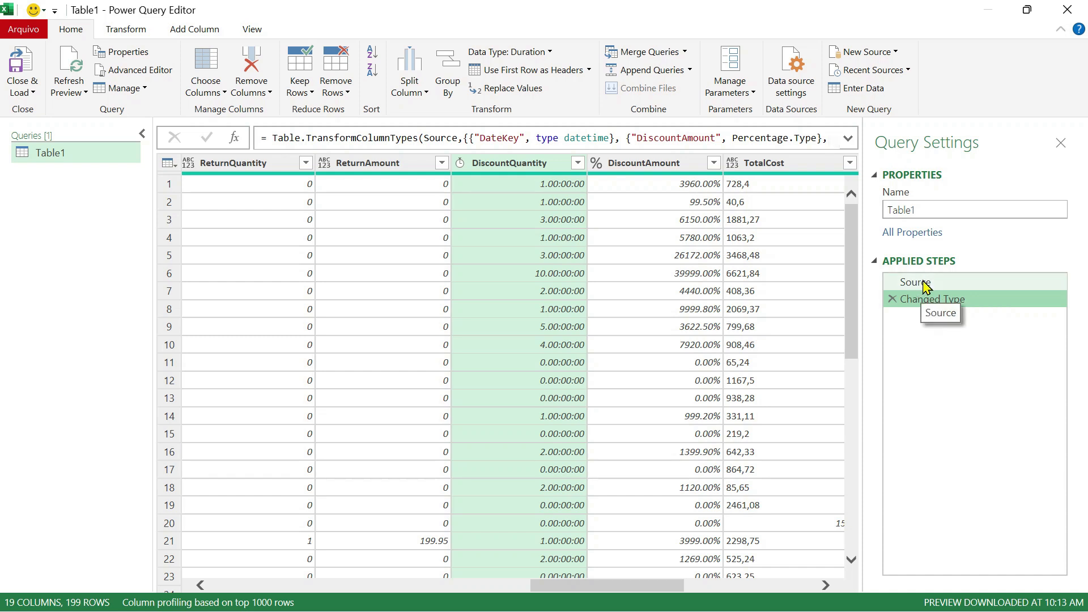
click(926, 287)
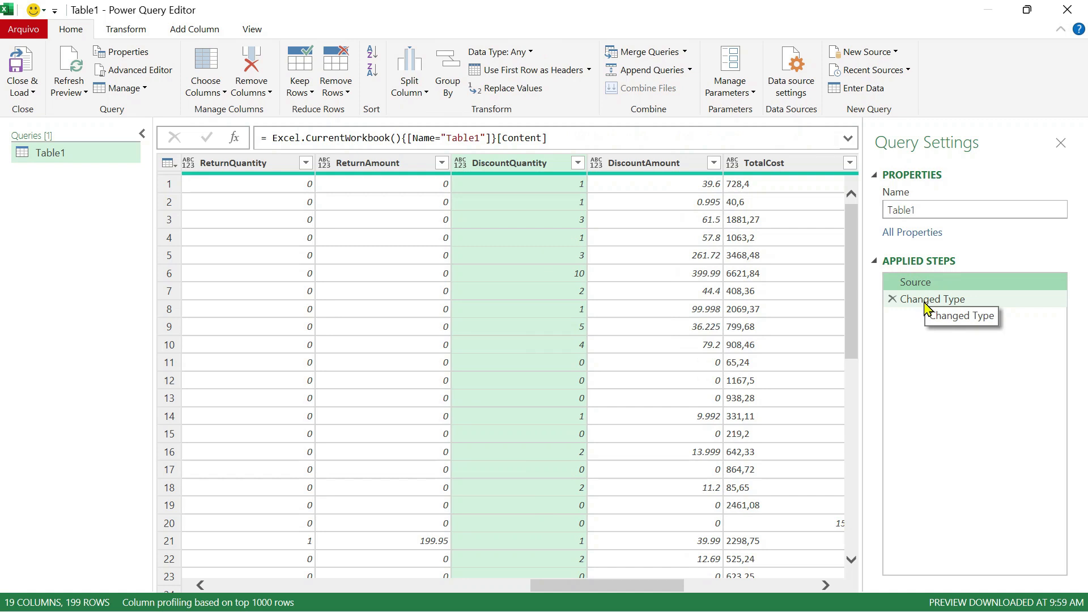
click(930, 301)
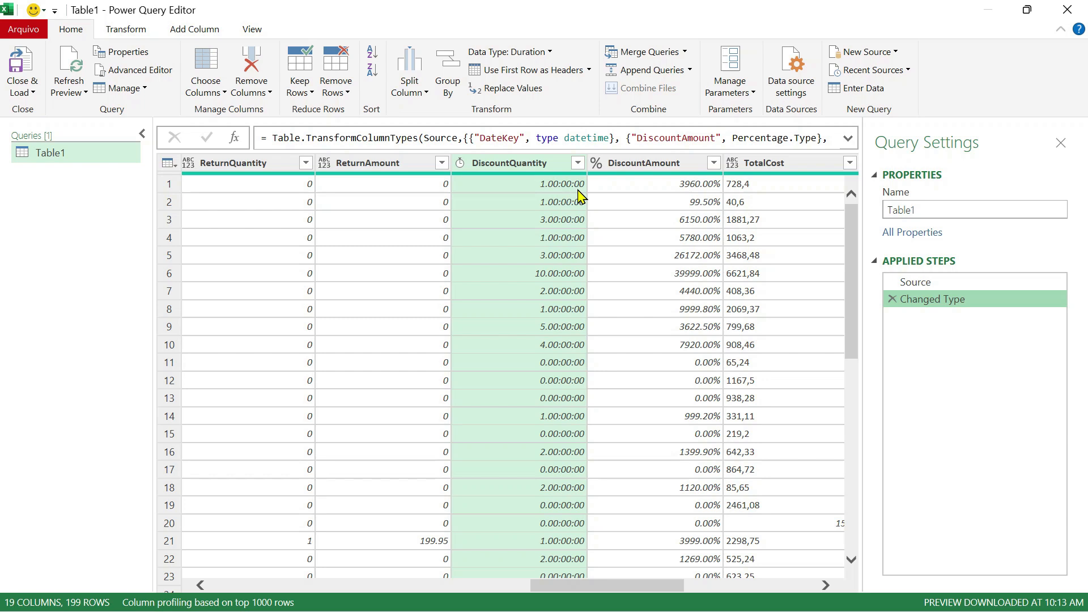
click(914, 283)
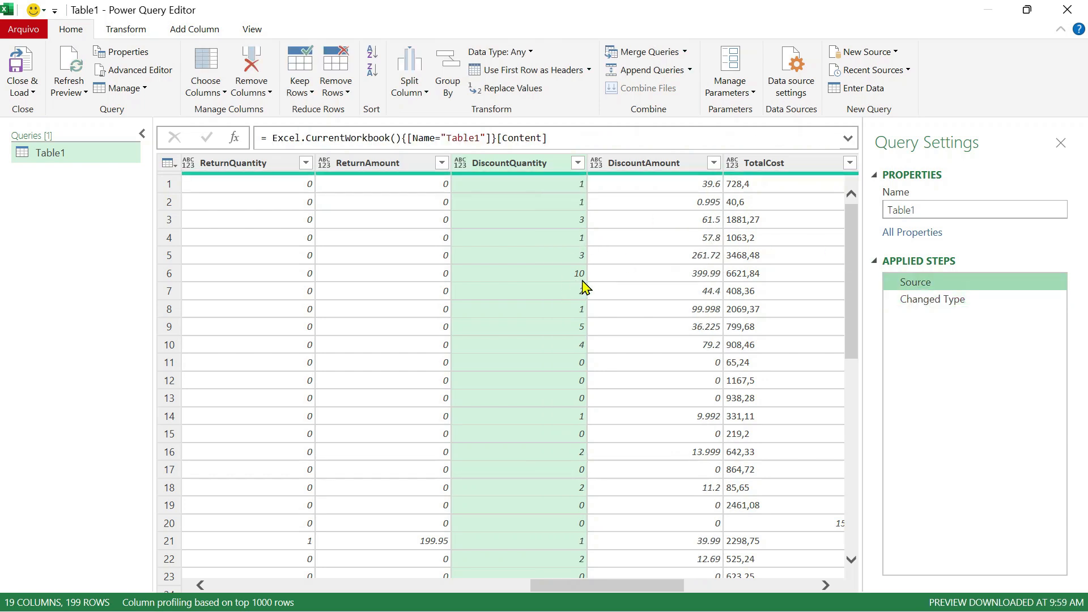
click(934, 299)
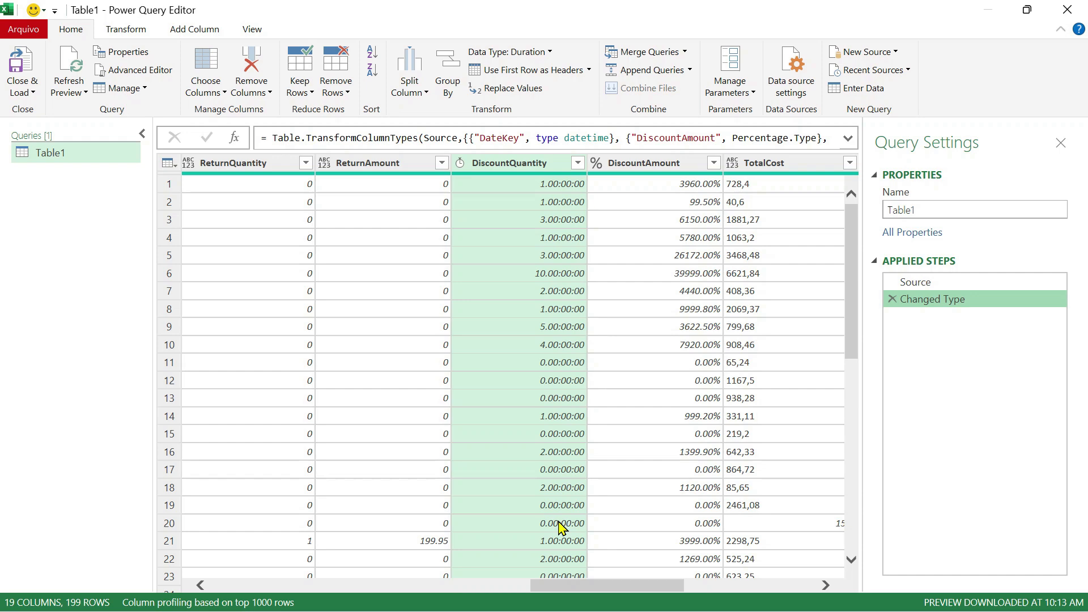
Step: Set the UnitCost column's data type to Duration
drag(579, 584, 678, 572)
click(527, 164)
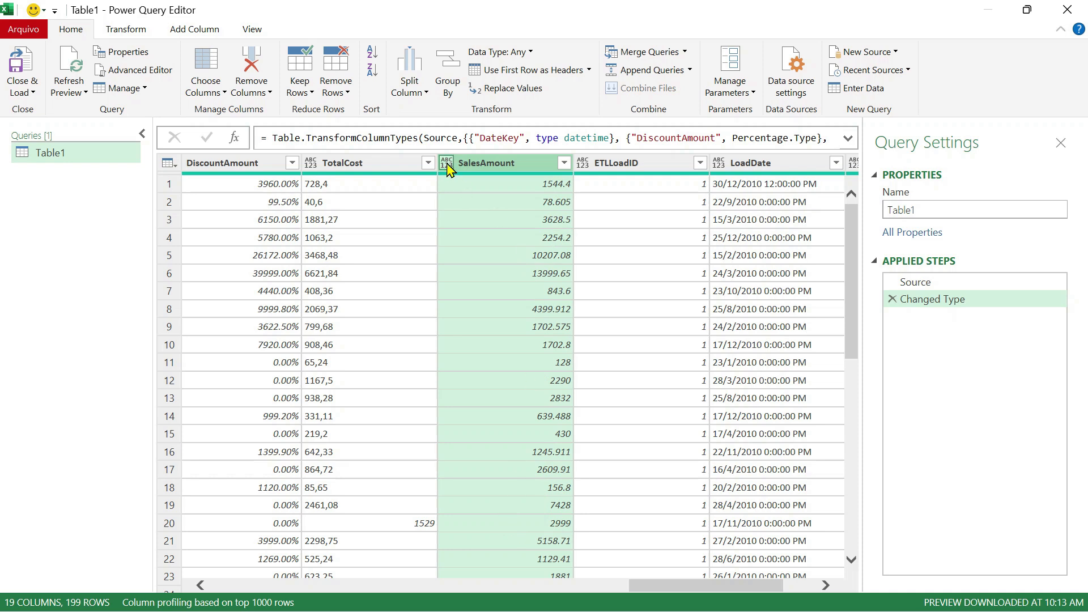
drag(675, 589, 414, 559)
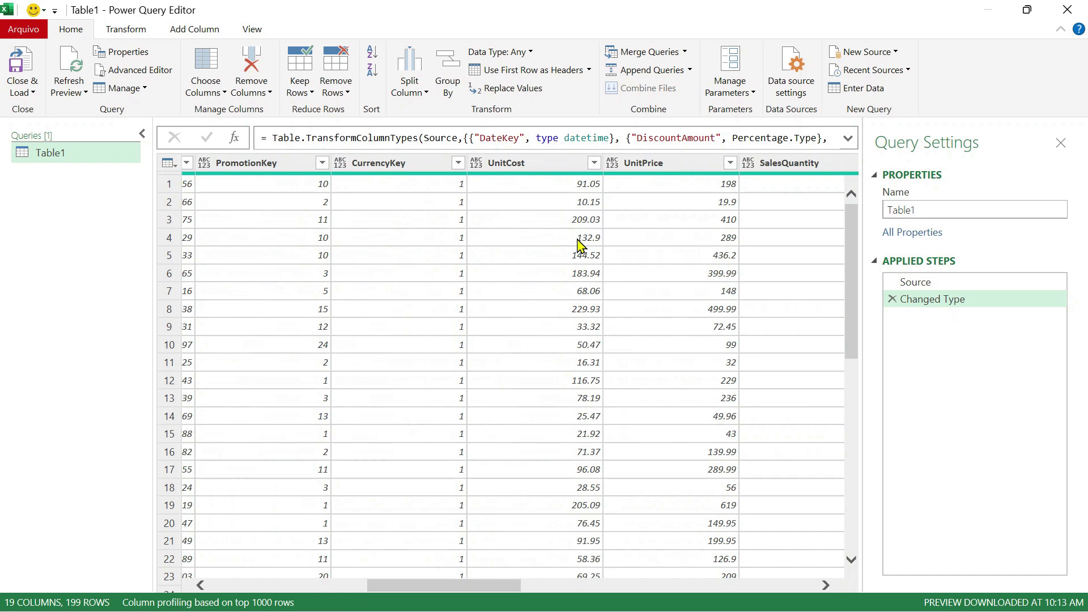
click(537, 164)
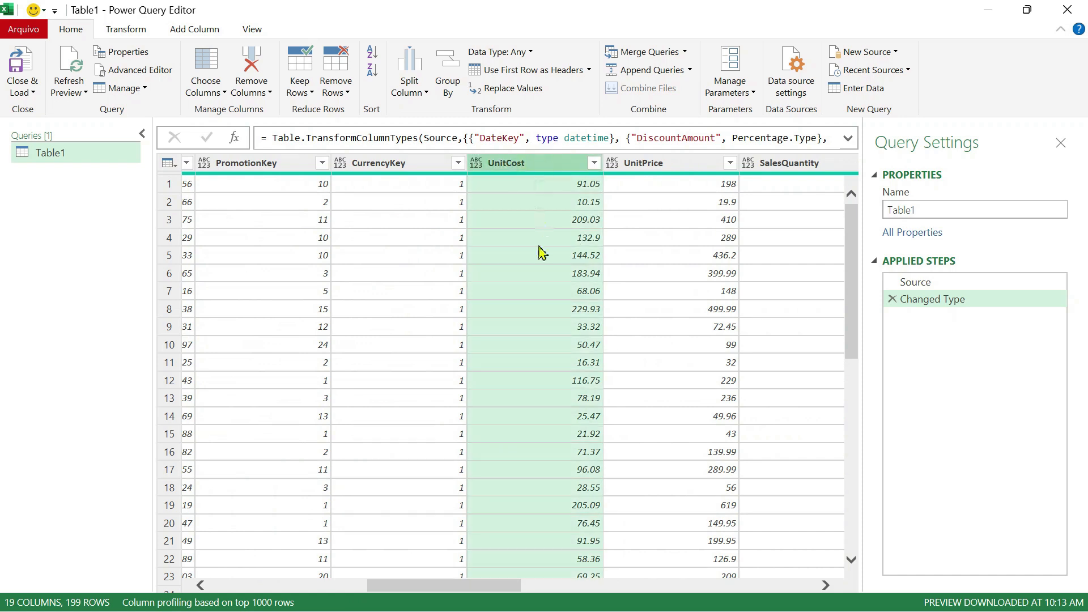
click(476, 164)
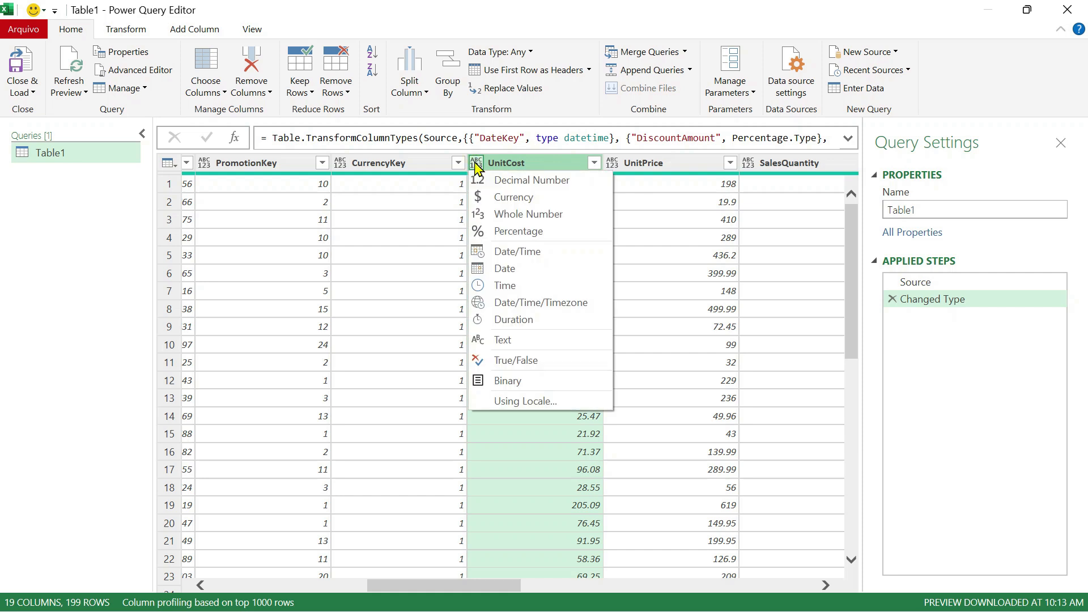
click(513, 320)
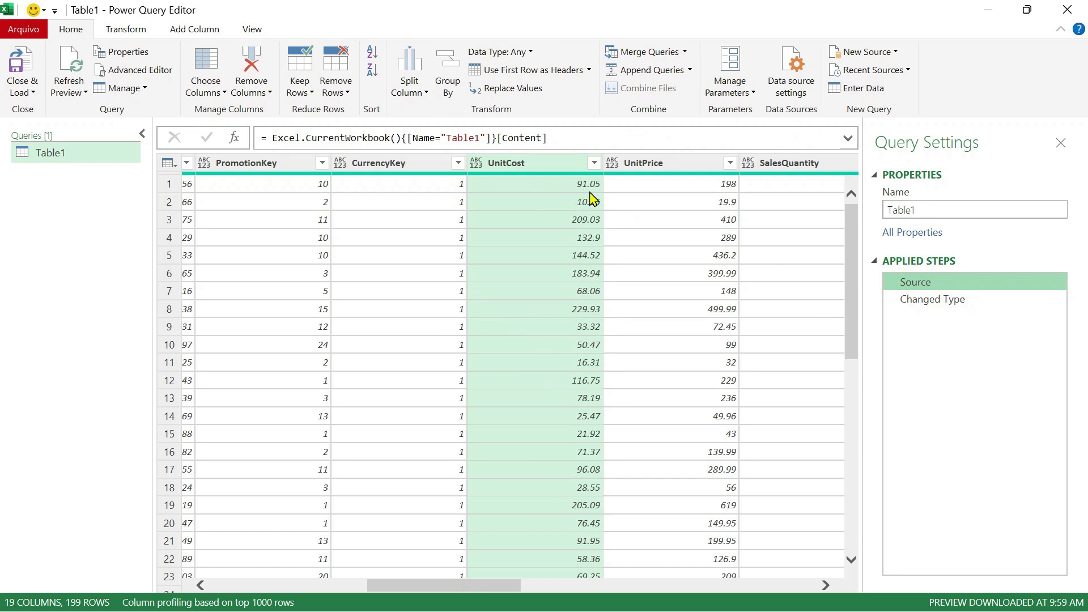
Step: Compare the UnitCost values between the Changed Type step and the Source step
click(932, 301)
click(906, 300)
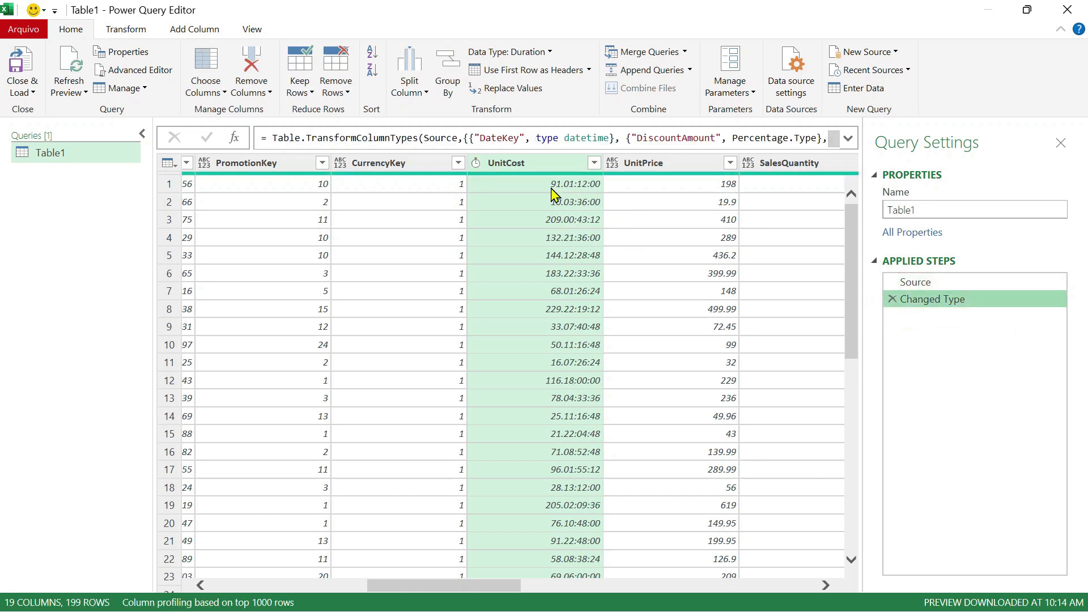
click(933, 283)
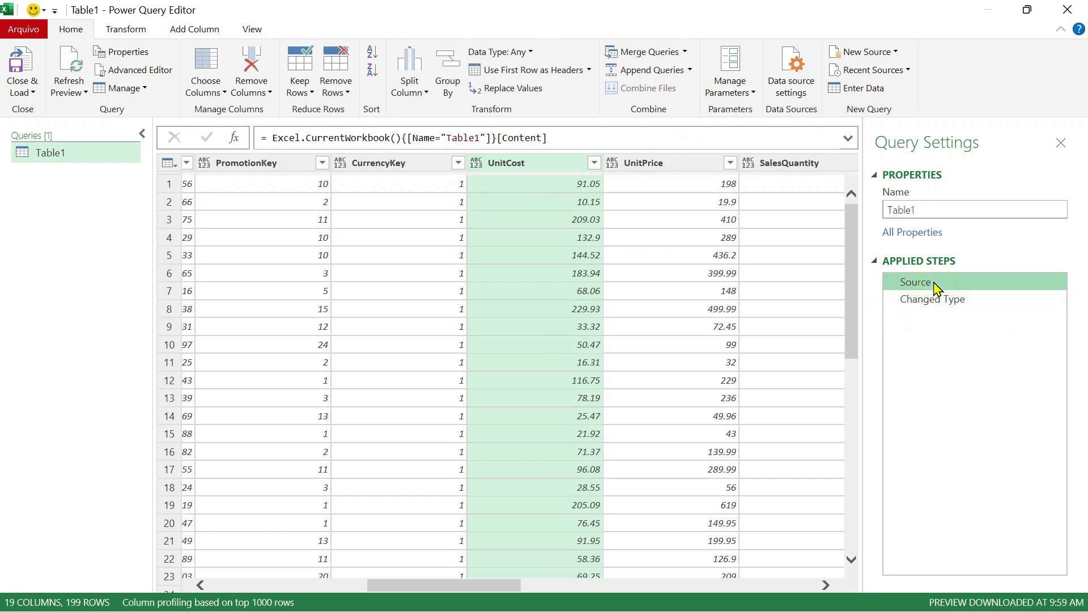
Step: Switch to Calculator and multiply 0.05 by 24 to check the hours of the first UnitCost duration, returning to the query
mouse_move(793, 608)
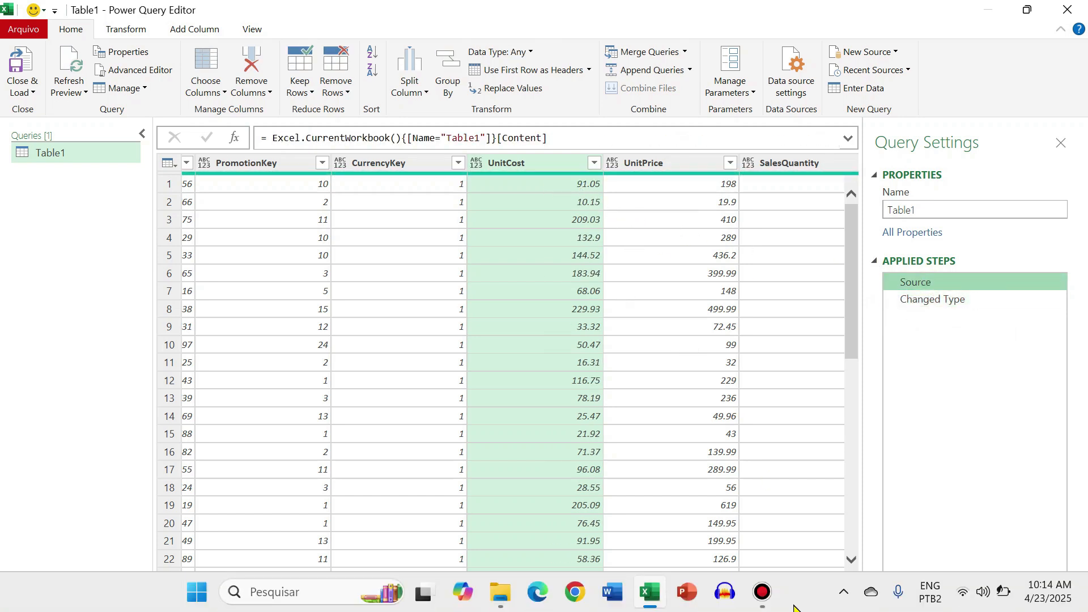
key(XF86Calculator)
click(702, 473)
click(711, 382)
click(821, 342)
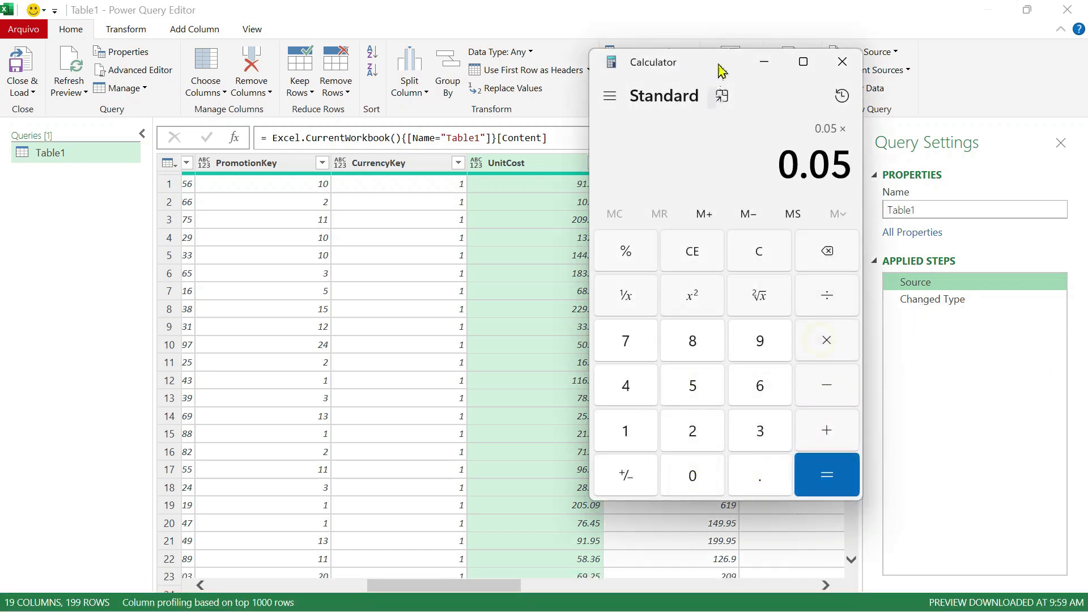
drag(720, 70, 812, 71)
click(784, 431)
click(719, 385)
click(924, 483)
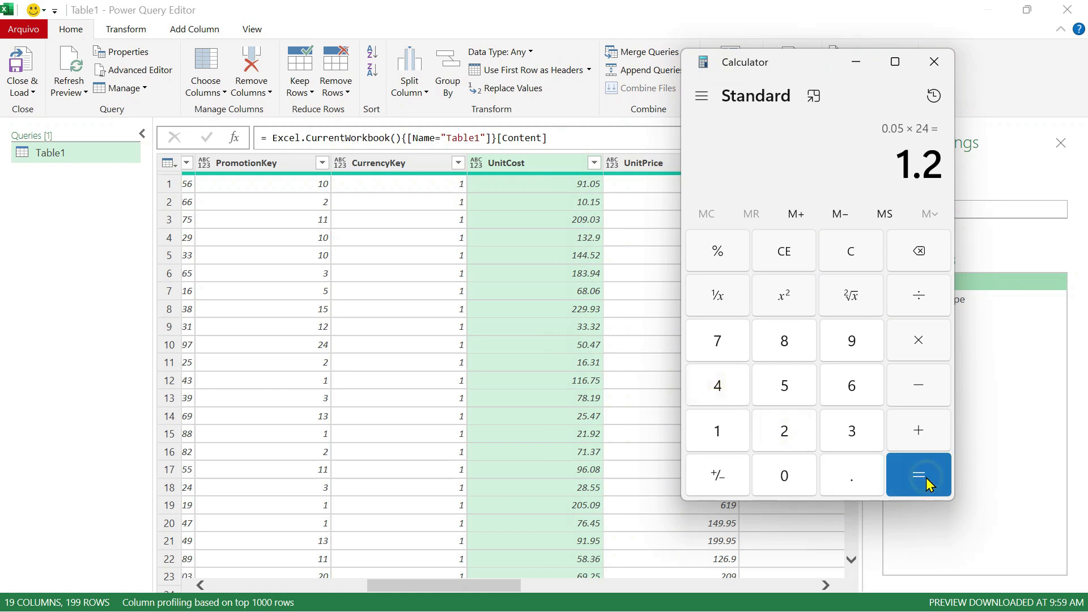
click(995, 68)
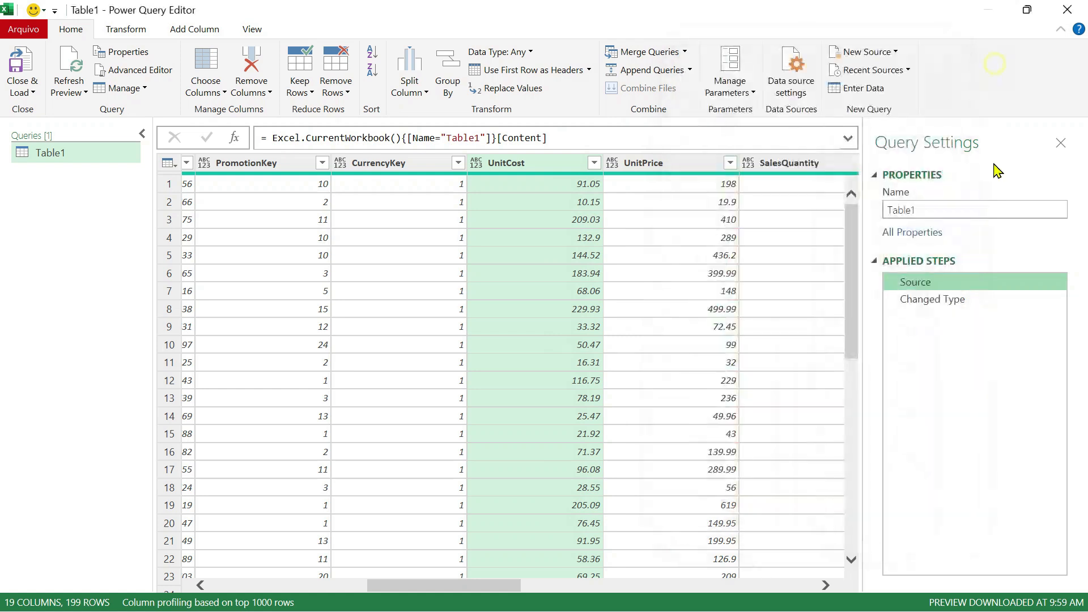
Step: Show the Changed Type step and multiply 0.2 by 60 in Calculator to check the first UnitCost duration's minutes, returning to the query
click(930, 301)
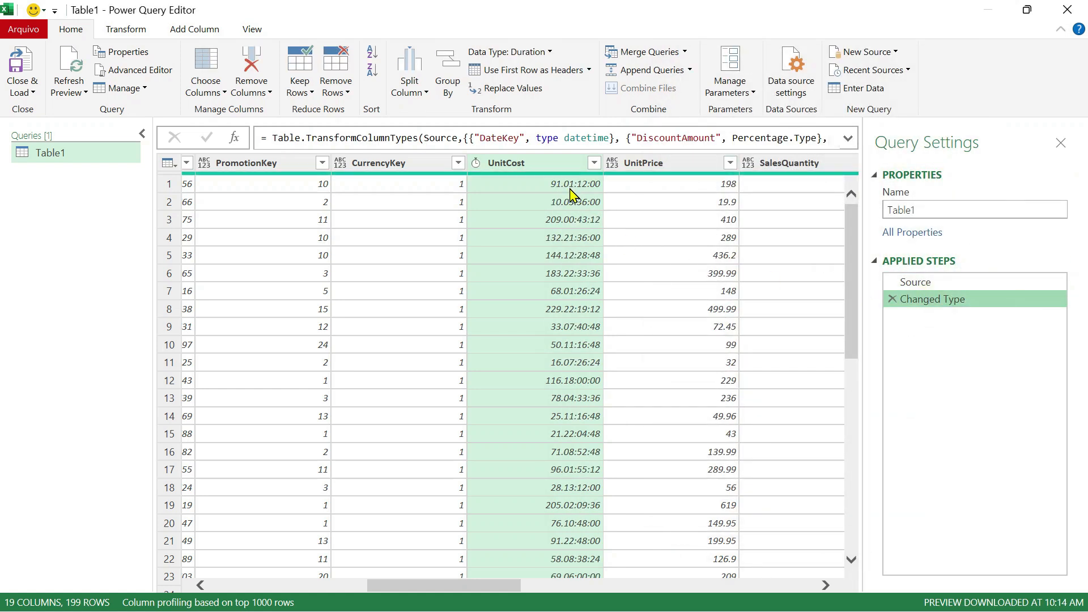
click(775, 599)
click(851, 476)
click(798, 436)
click(918, 340)
click(852, 388)
click(789, 481)
click(910, 476)
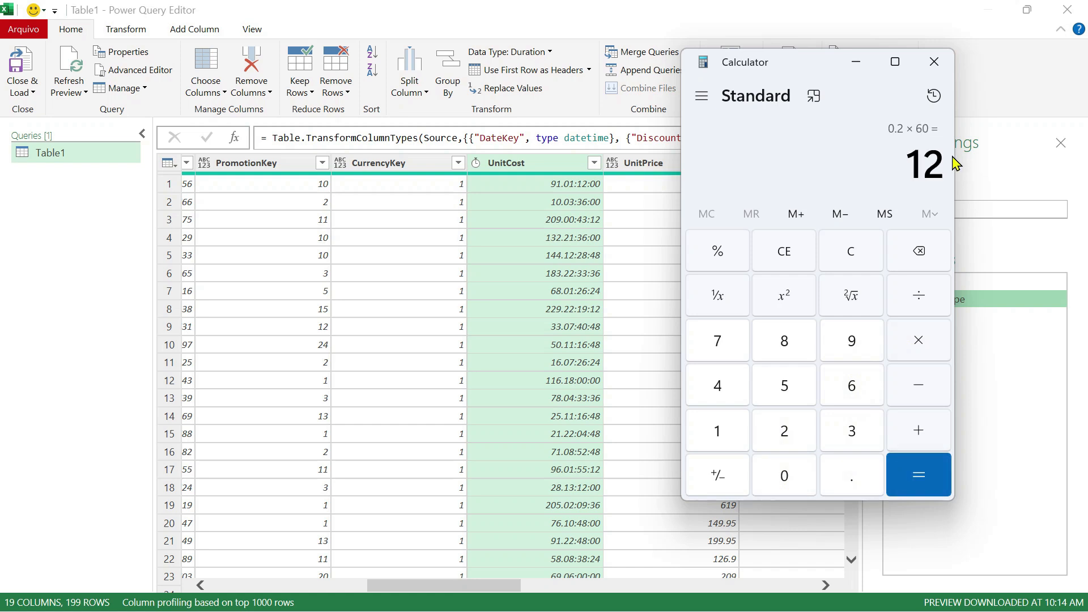
click(989, 29)
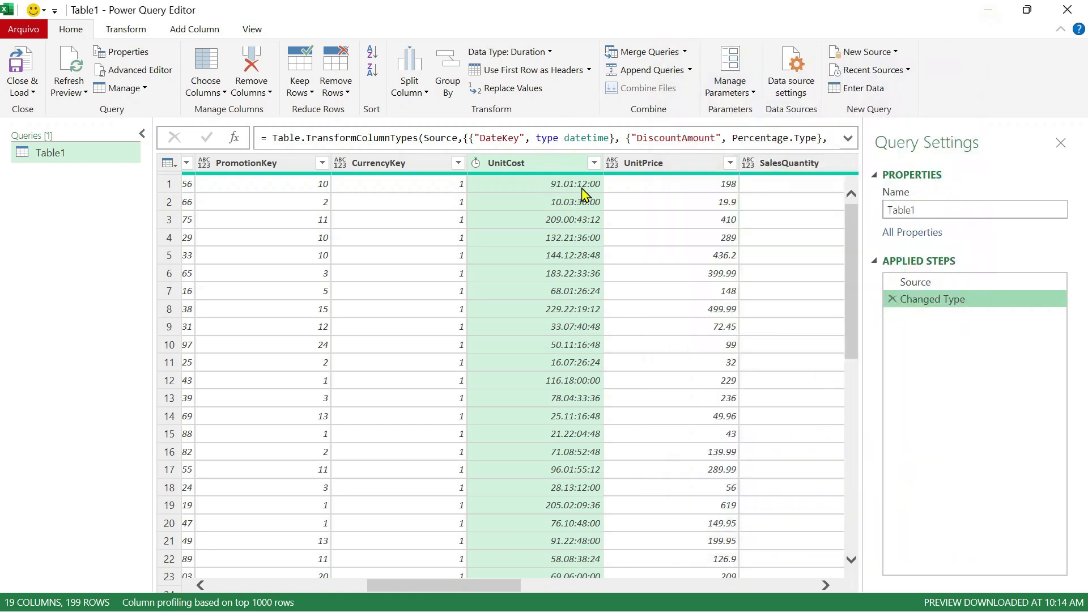
click(935, 283)
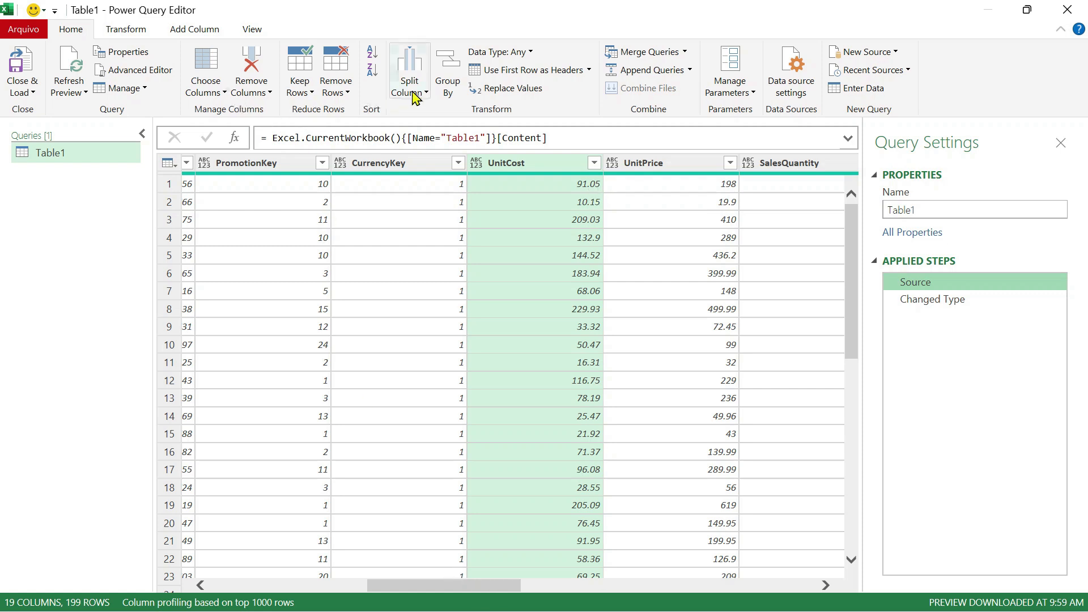
click(476, 163)
click(989, 389)
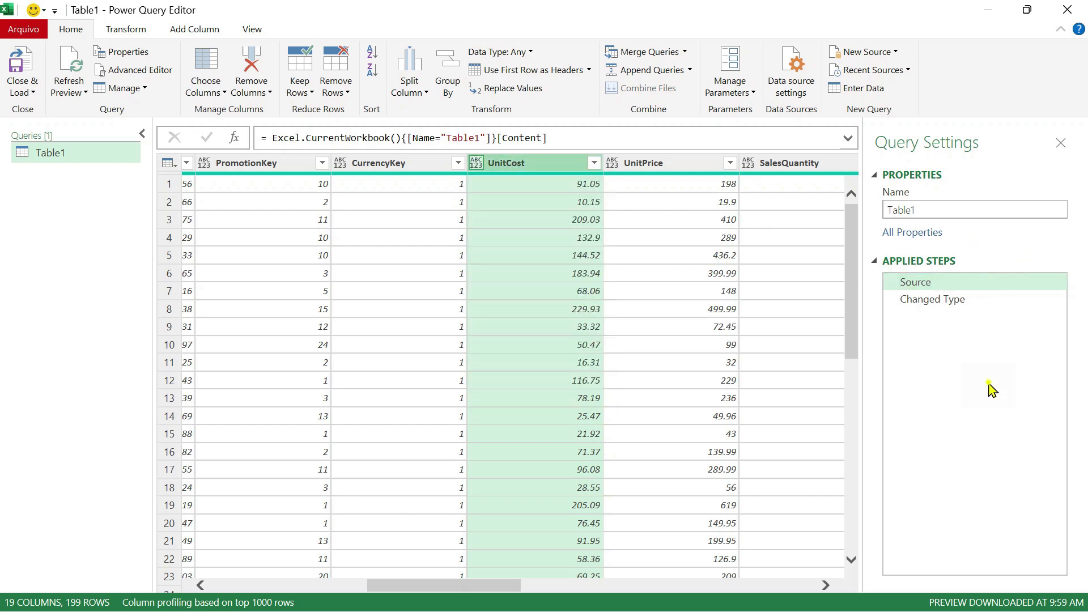
Step: Show the Changed Type step and check which distinct values the ReturnQuantity column contains, leaving its filter unchanged
click(957, 307)
drag(449, 585, 557, 563)
click(492, 163)
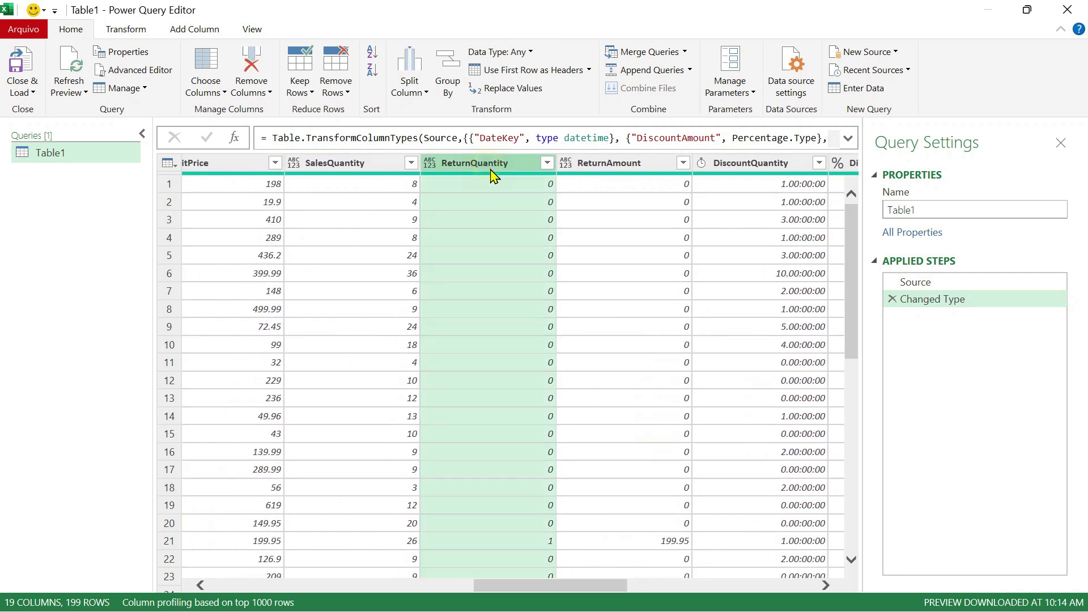
click(547, 163)
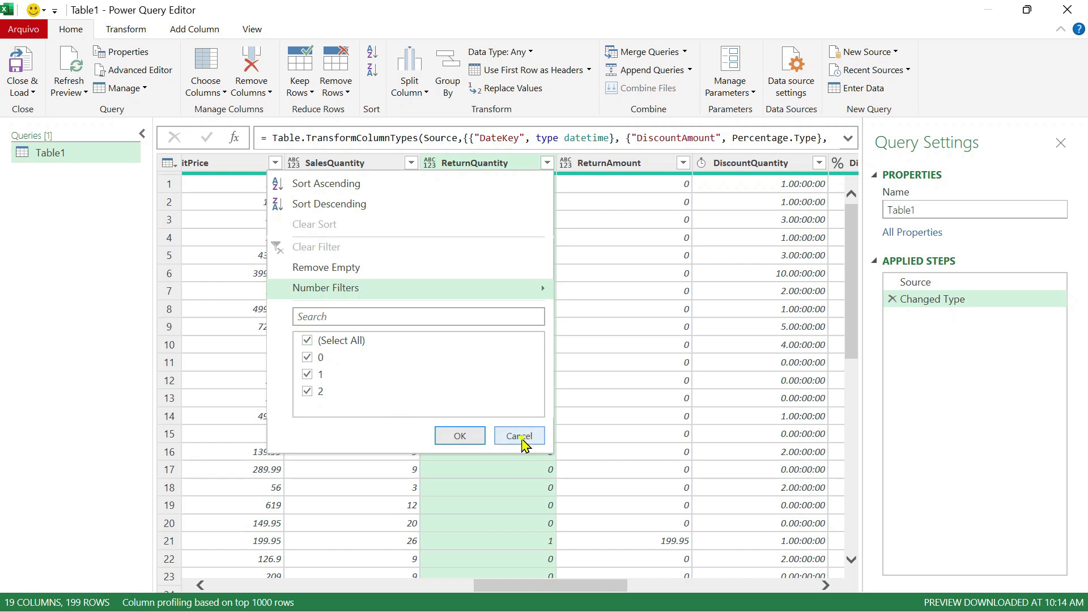
click(520, 436)
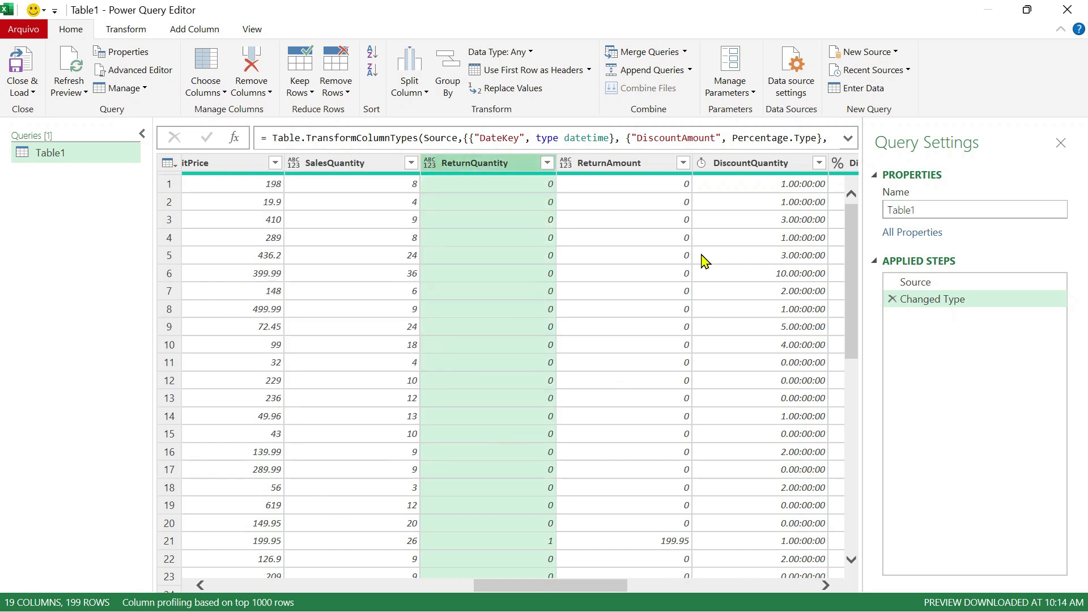
Step: Set the ReturnQuantity column's data type to True/False and look through the converted rows
click(429, 163)
click(470, 361)
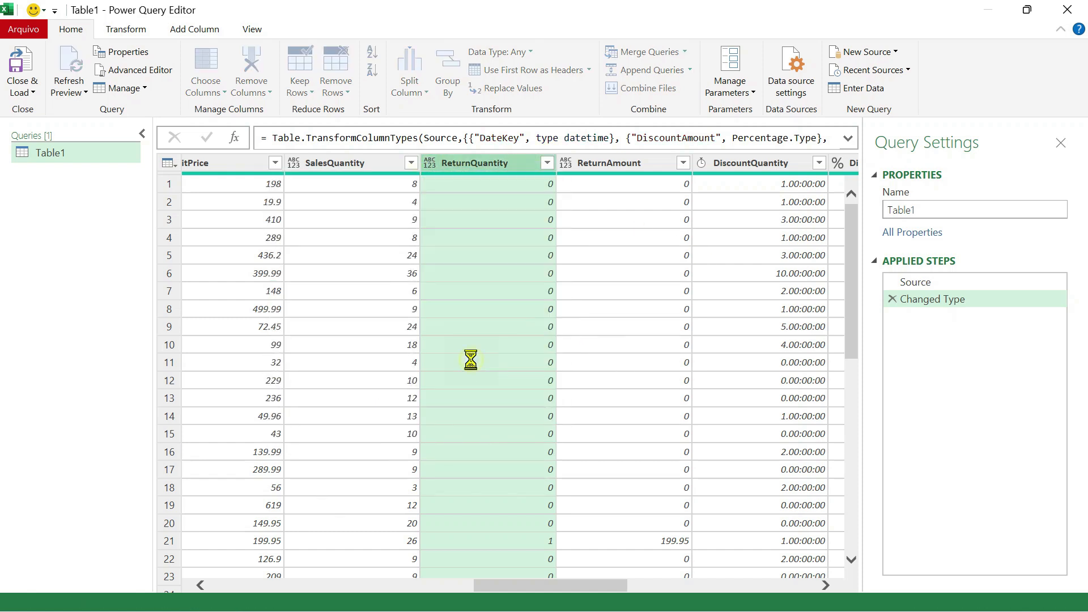
scroll(485, 340, down, 8)
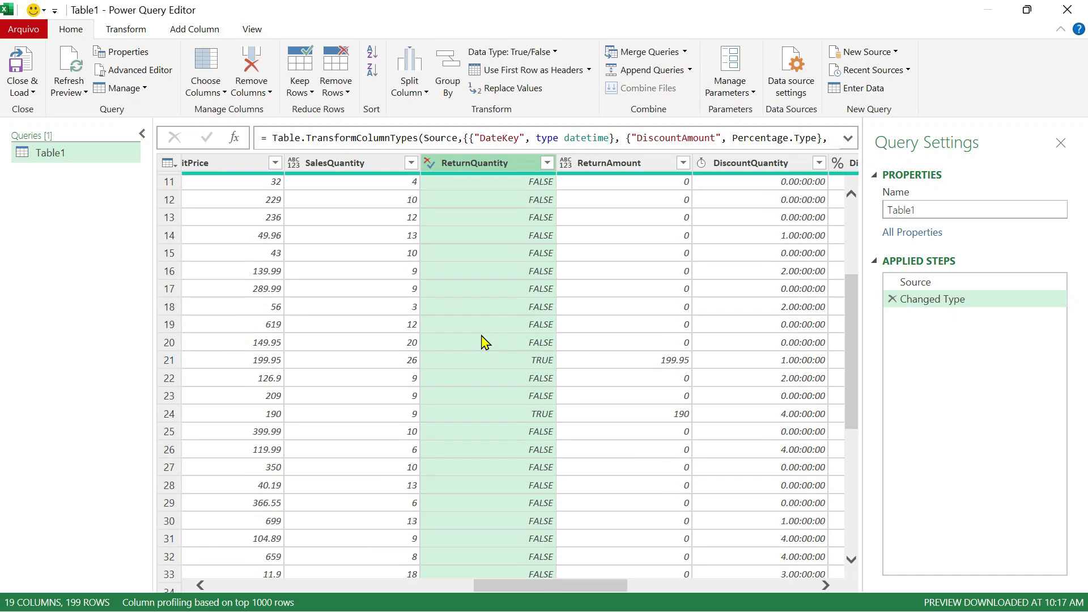
scroll(485, 340, down, 14)
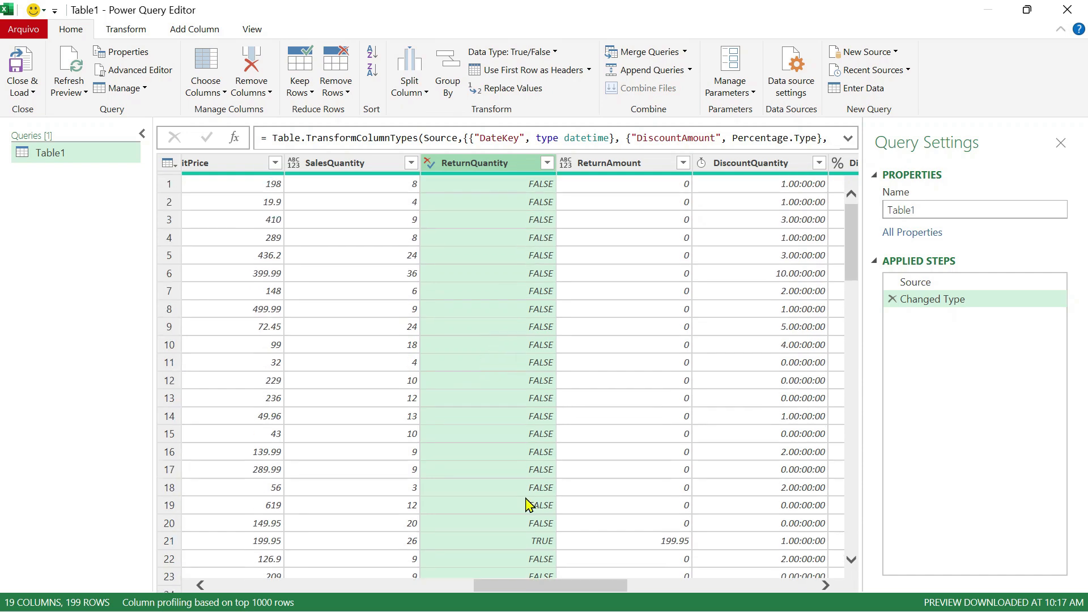
scroll(497, 487, down, 5)
scroll(494, 469, up, 5)
Step: Delete the Changed Type step and apply the ReturnQuantity filter with all values kept selected
click(893, 301)
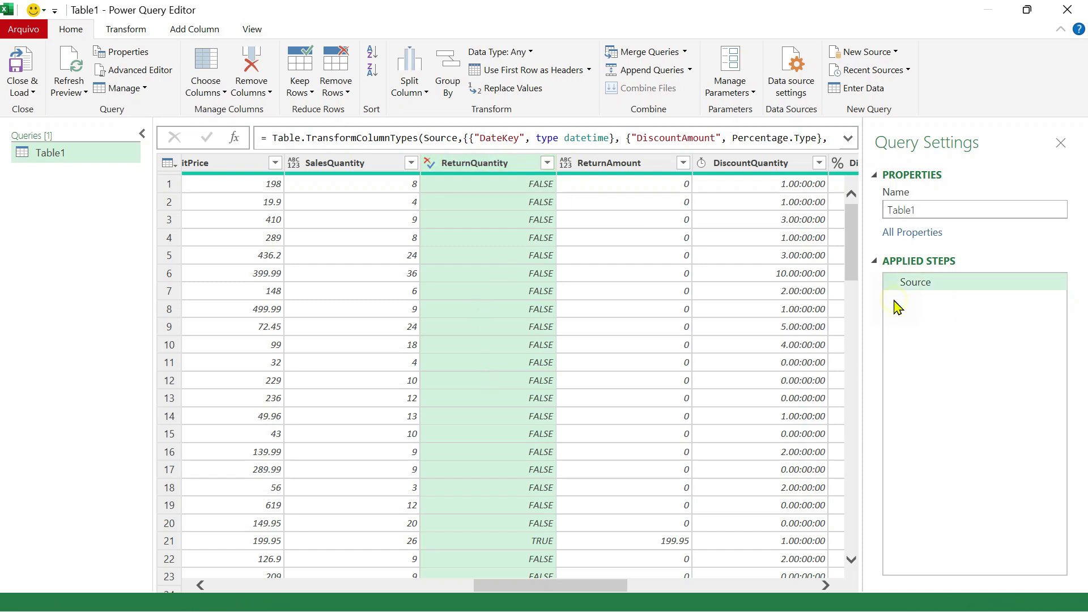
click(548, 164)
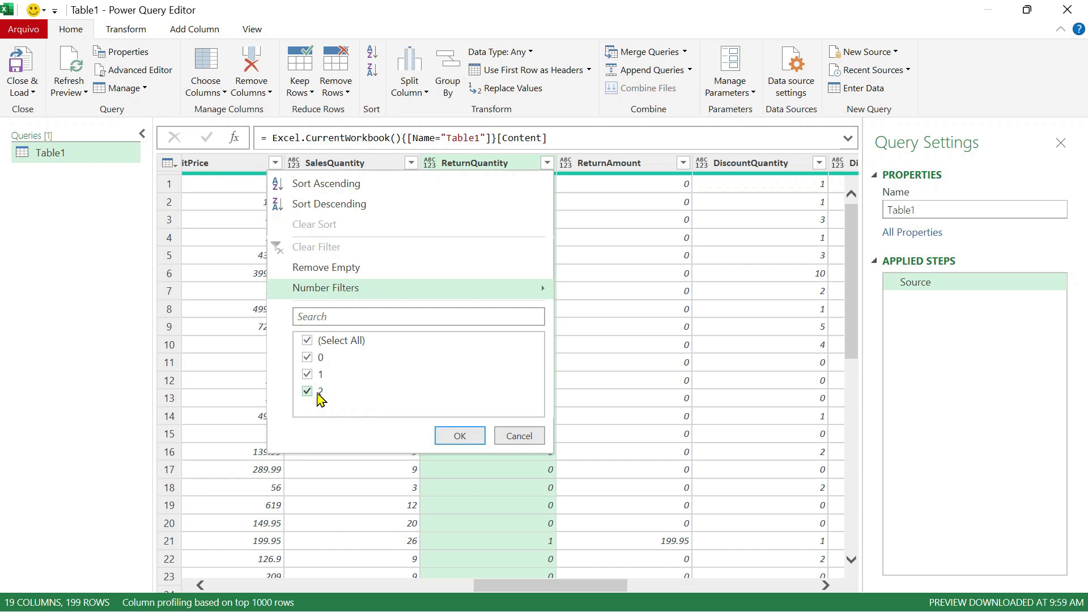
click(460, 436)
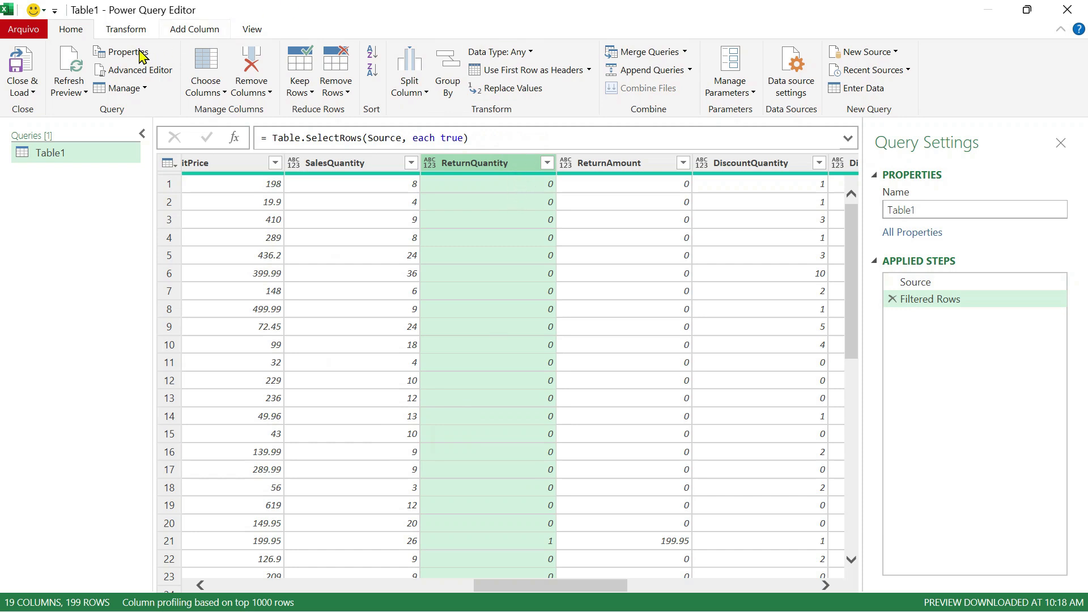
Step: Replace the value 2 with 0 in the ReturnQuantity column
click(126, 34)
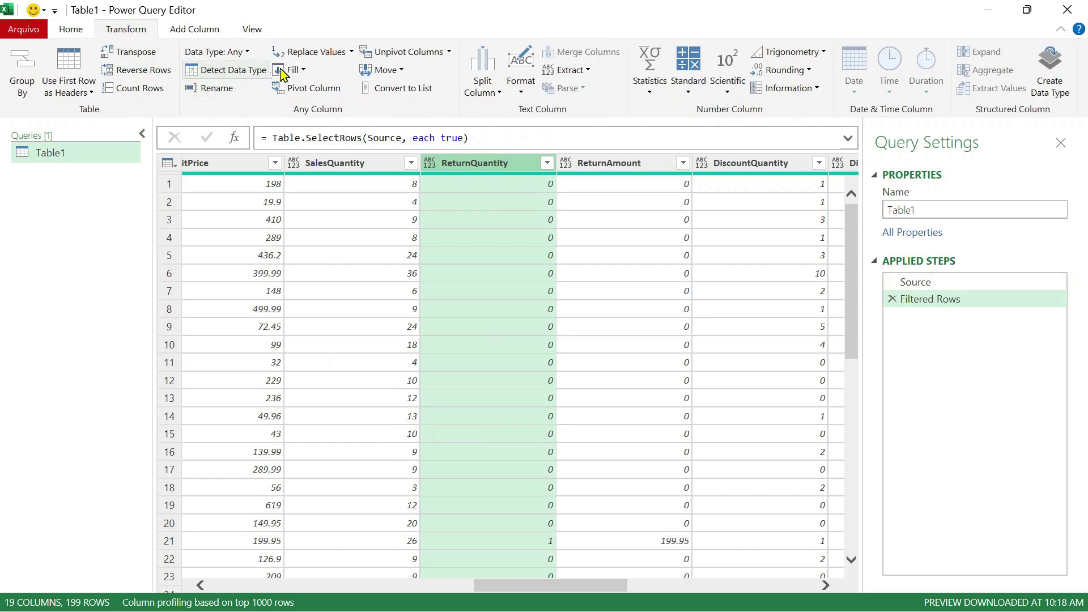
click(313, 56)
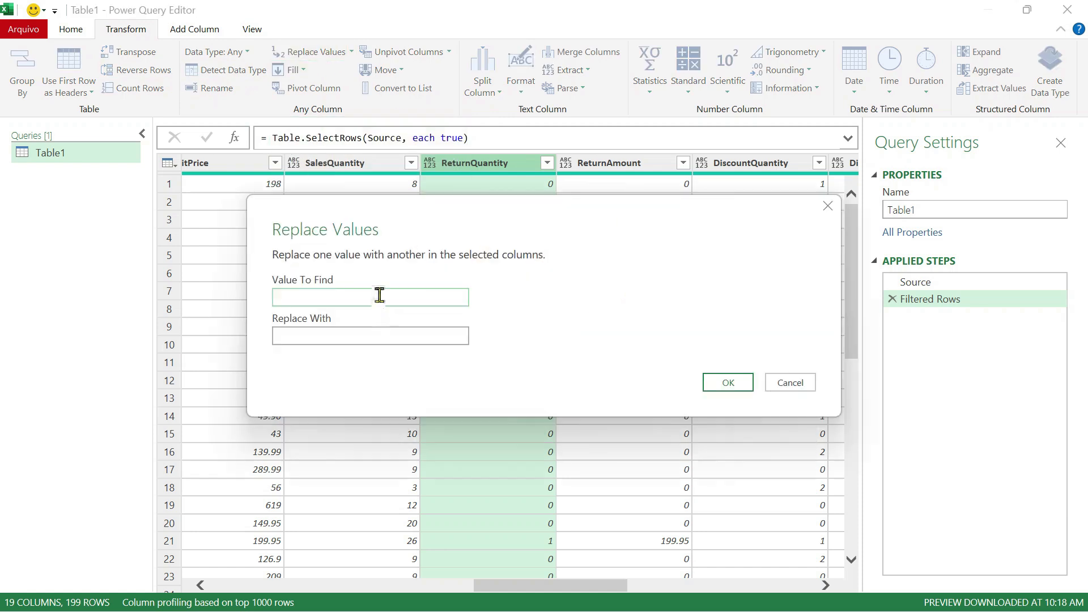
text(2)
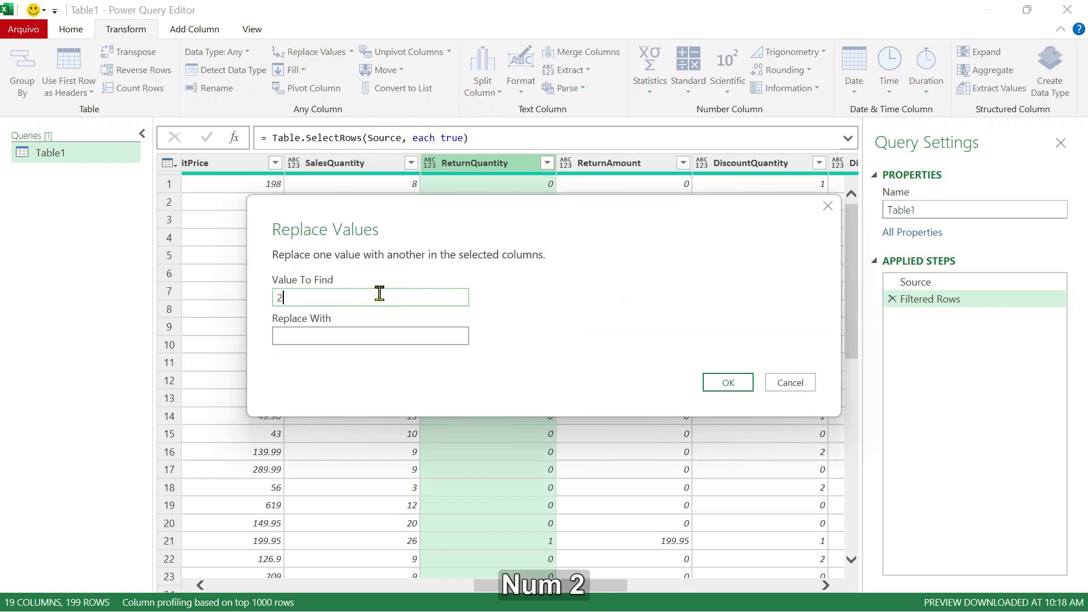
click(549, 305)
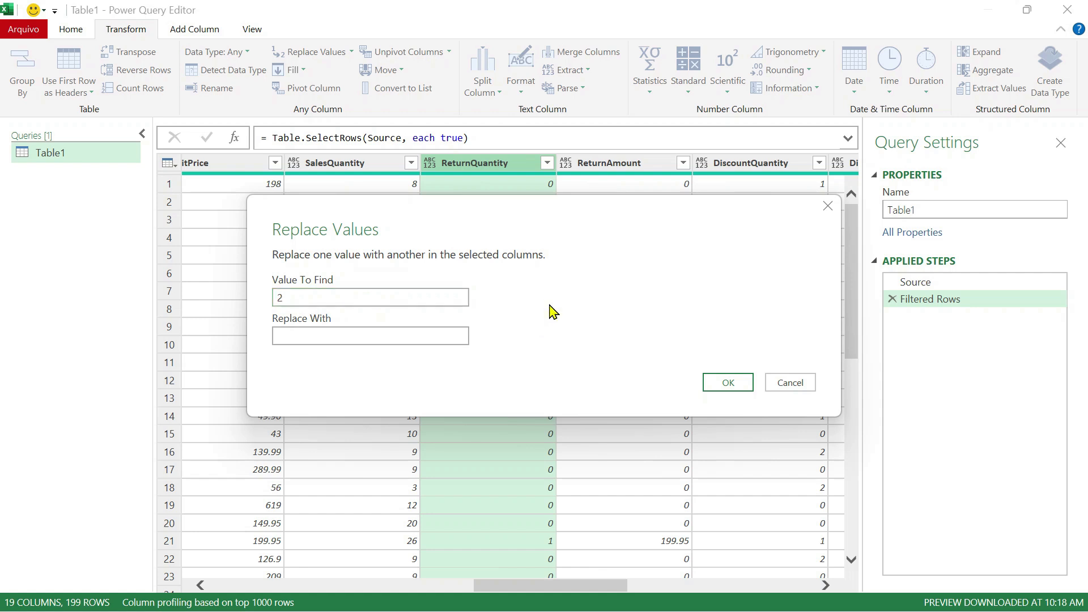
click(329, 335)
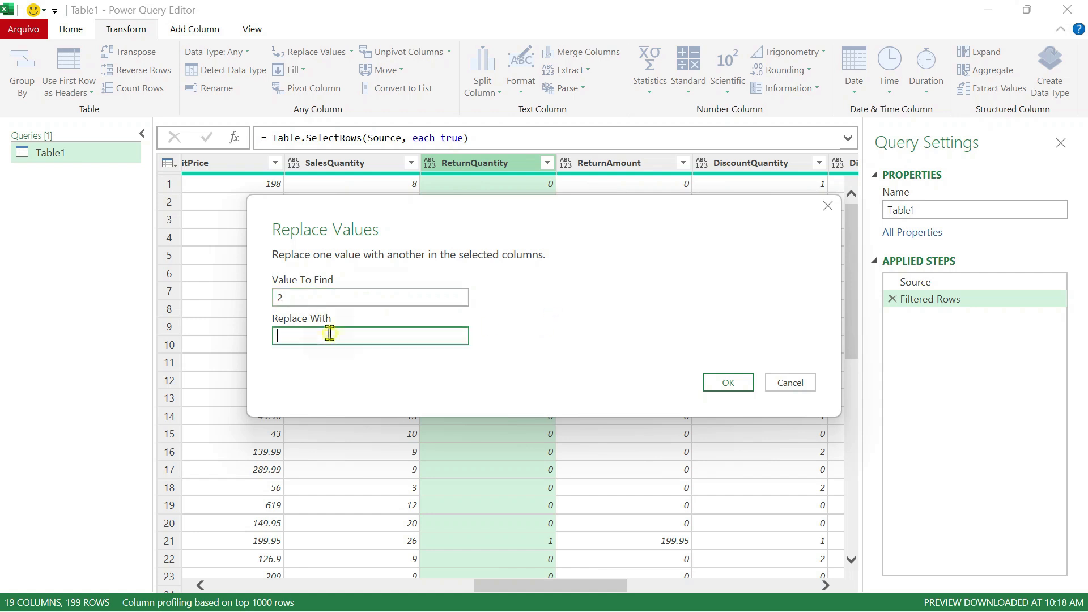
text(0)
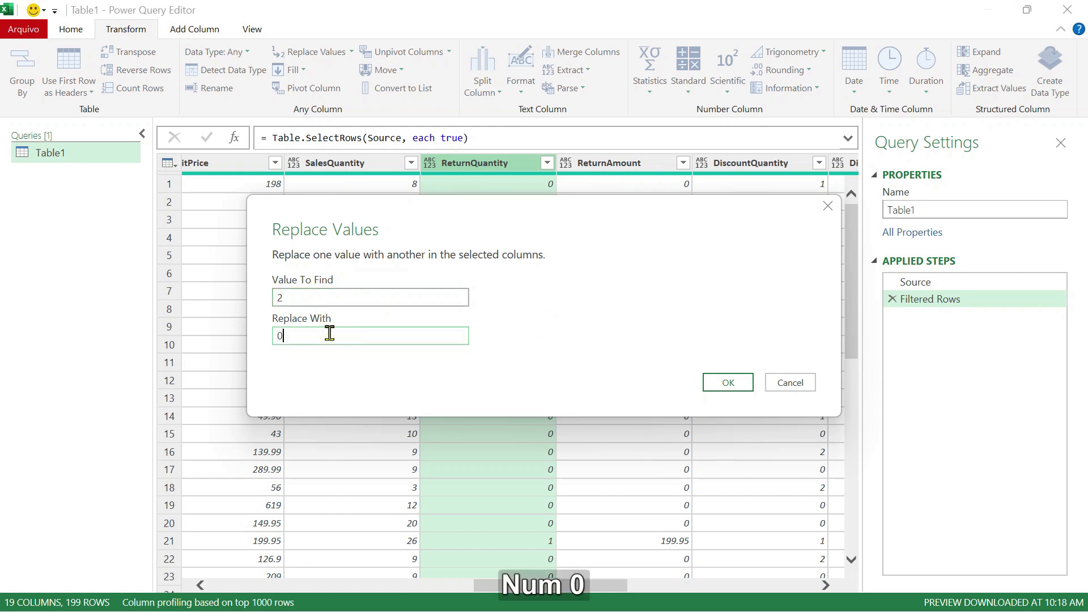
click(728, 383)
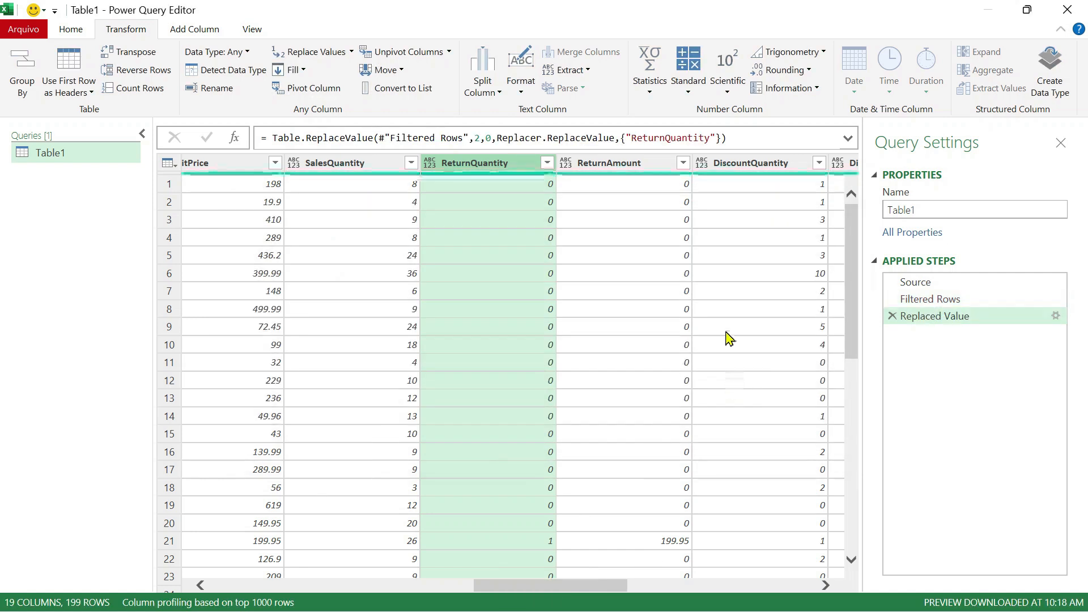
Step: Check the ReturnQuantity column's distinct values in its filter list and look through its rows
click(547, 163)
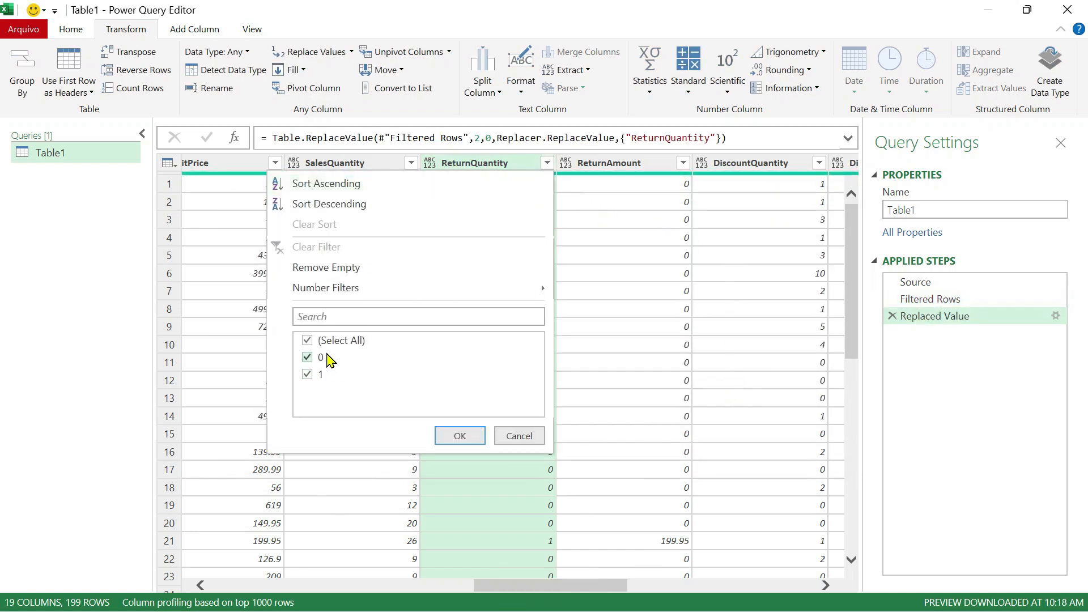
click(519, 436)
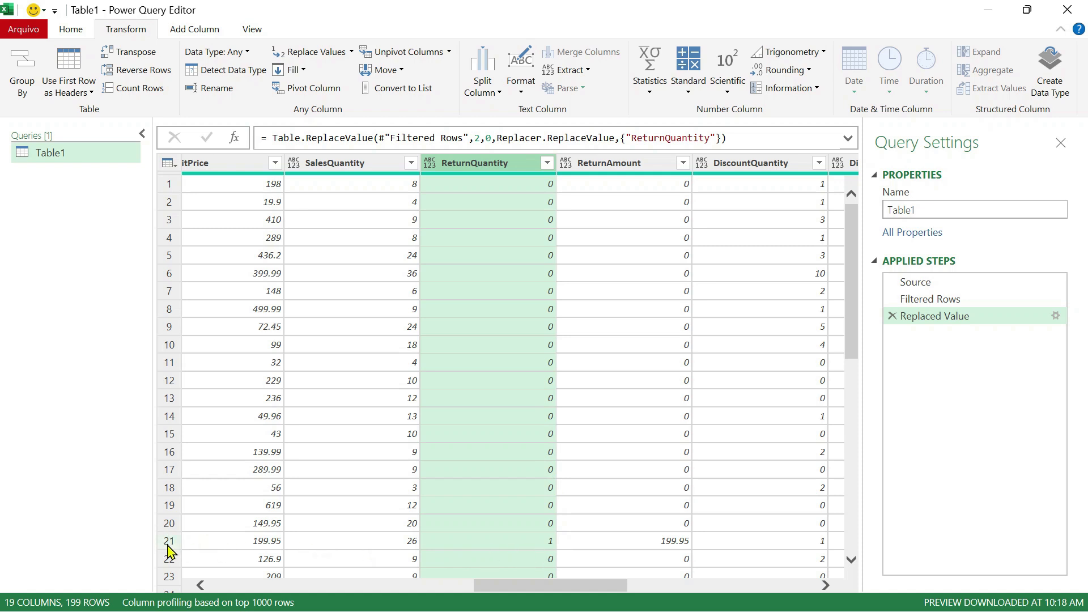
scroll(553, 406, down, 3)
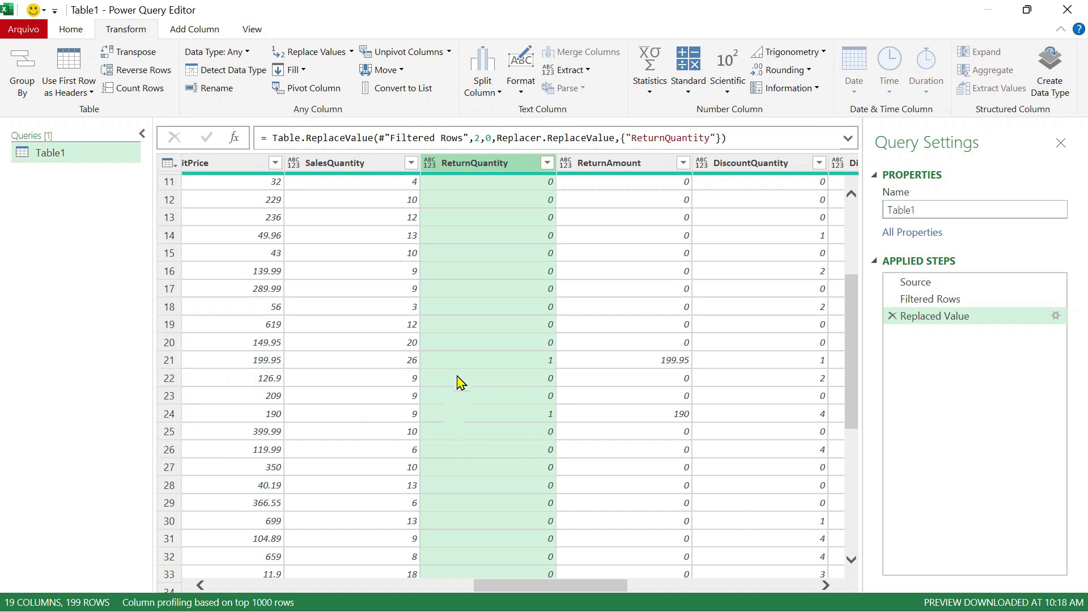
scroll(465, 348, up, 4)
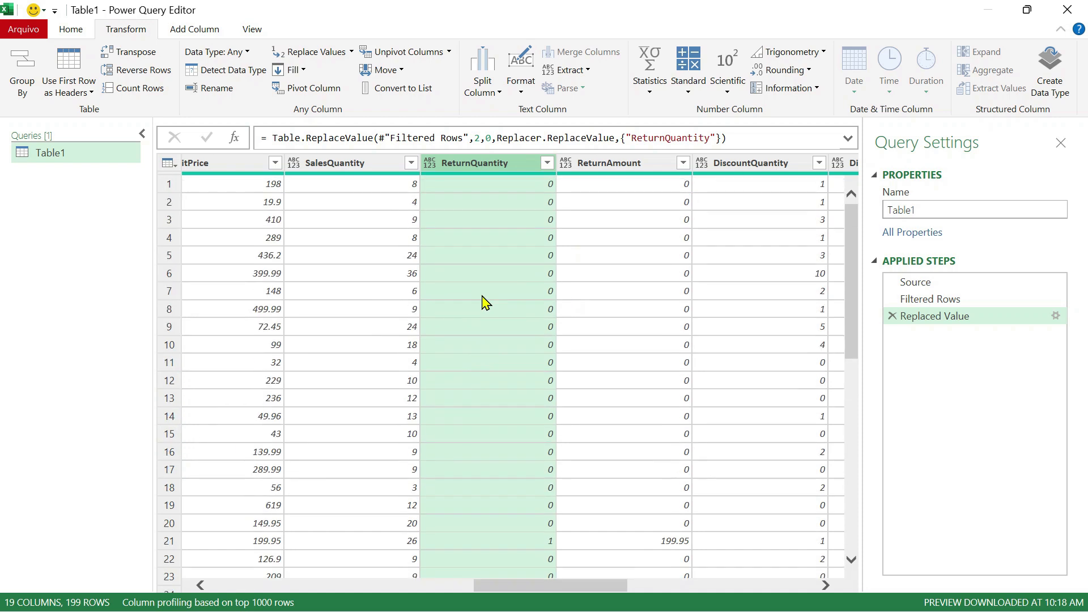
Step: Convert the cleaned ReturnQuantity column to the True/False data type and review its rows
click(431, 165)
click(470, 361)
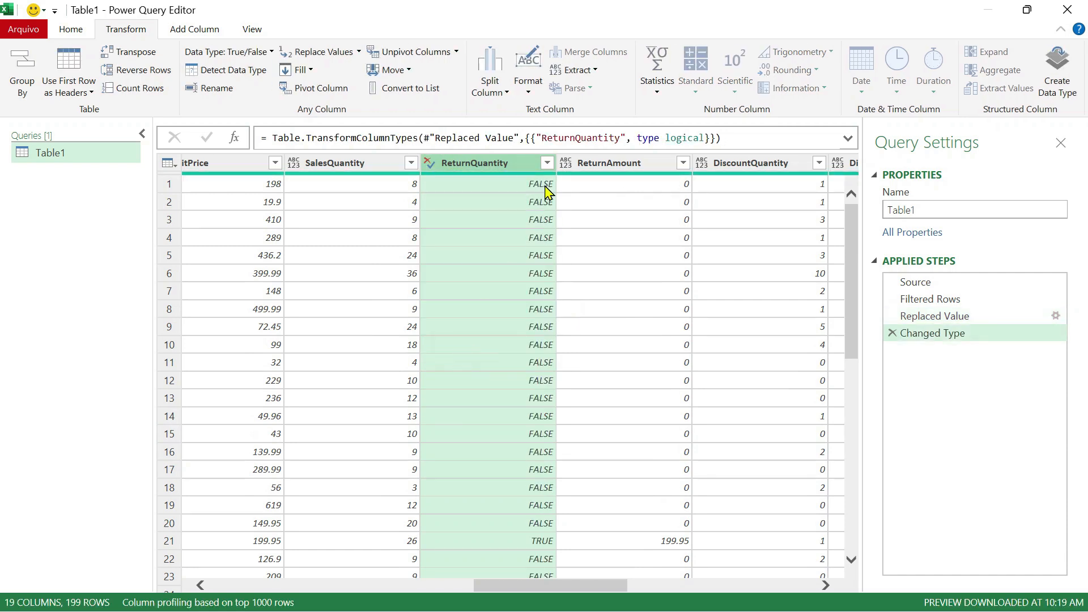
scroll(534, 295, down, 4)
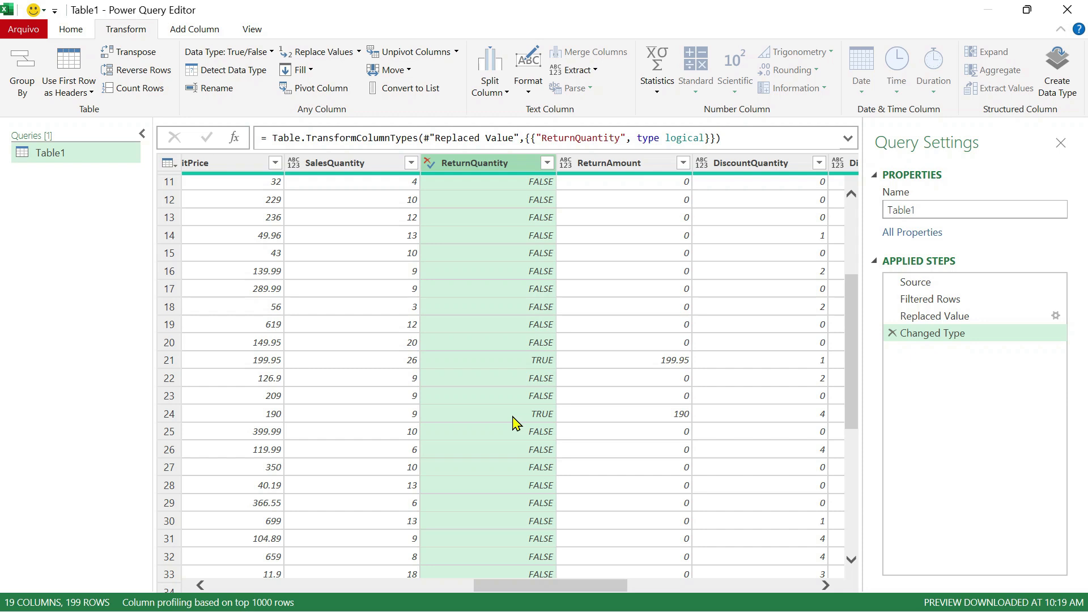
scroll(515, 422, up, 4)
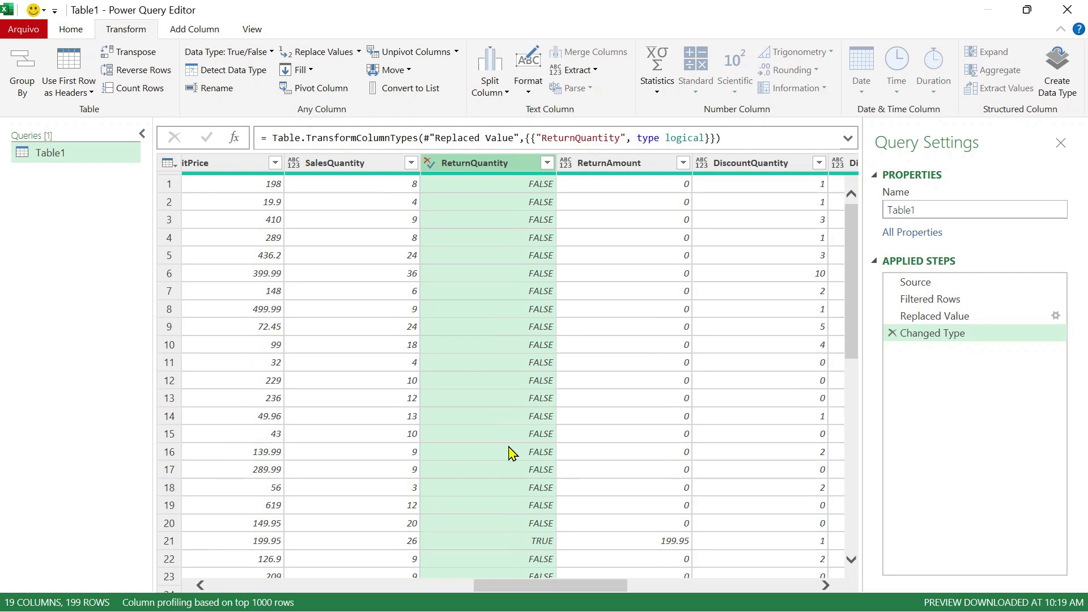
click(430, 164)
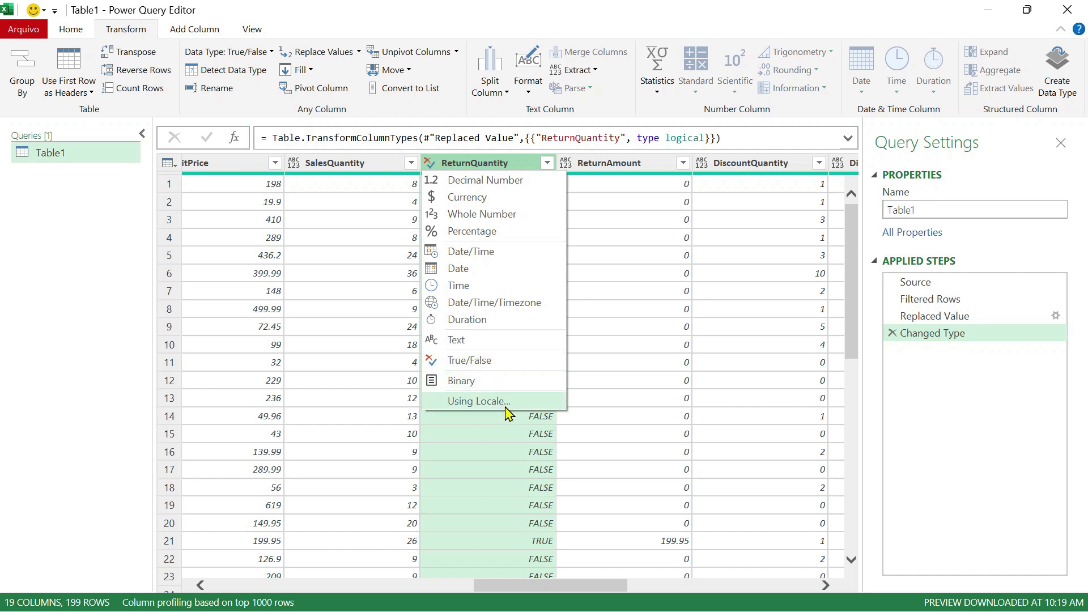
click(69, 368)
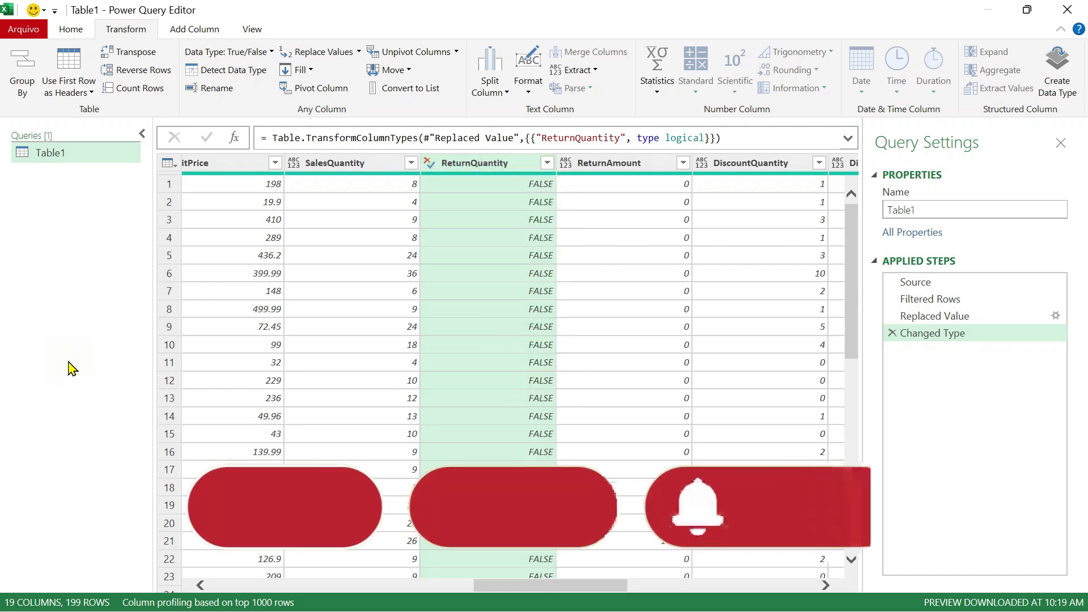